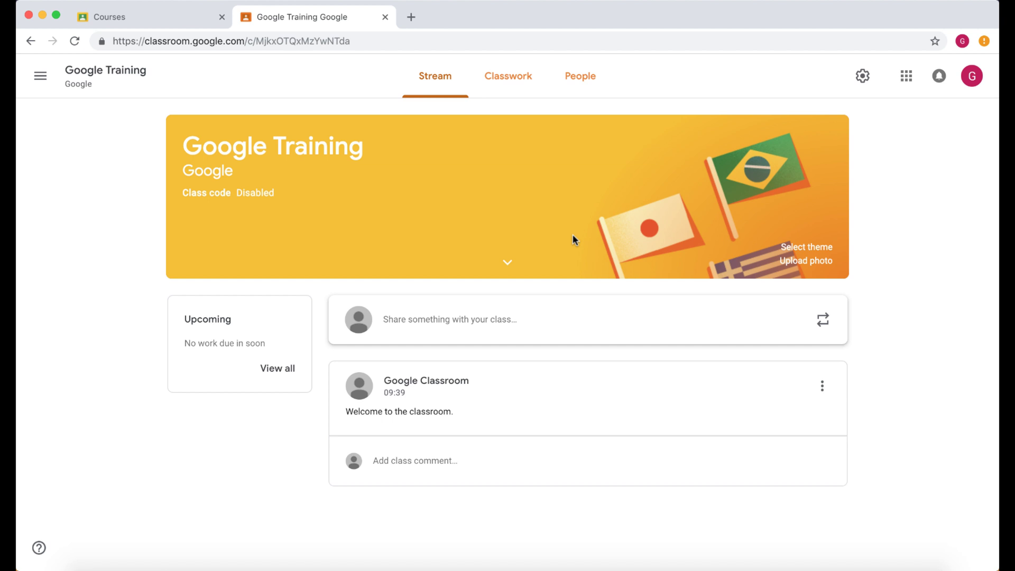
- Switch the Google Training class to its Classwork page
left_click(508, 80)
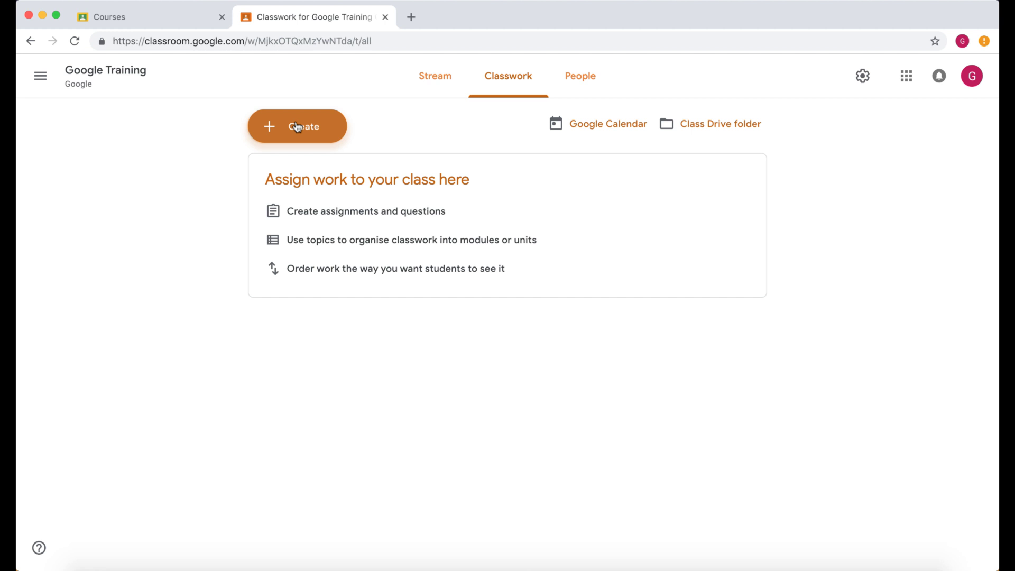
- Open Google Drive in a new Chrome tab from the Google apps grid
left_click(411, 17)
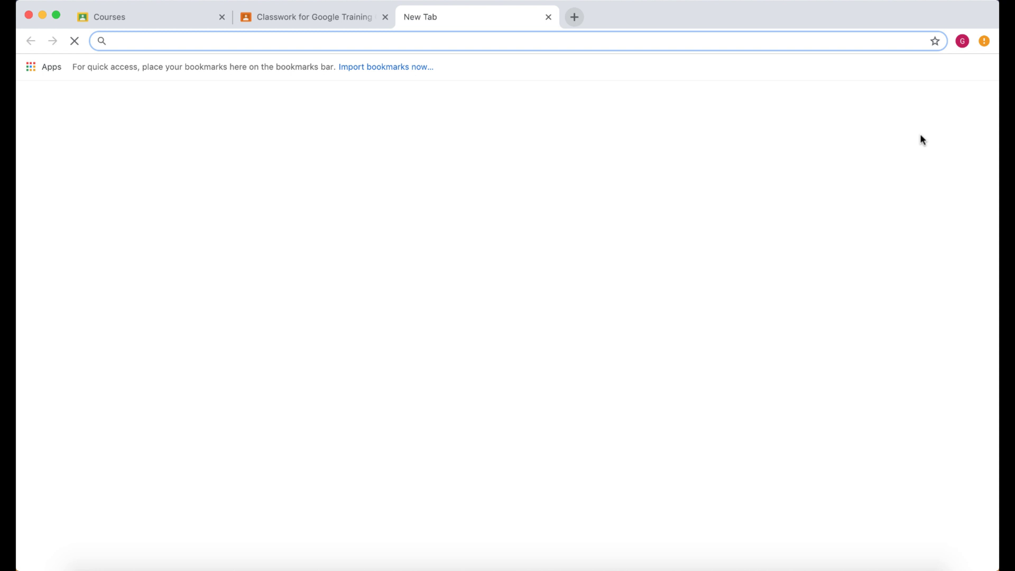
left_click(920, 105)
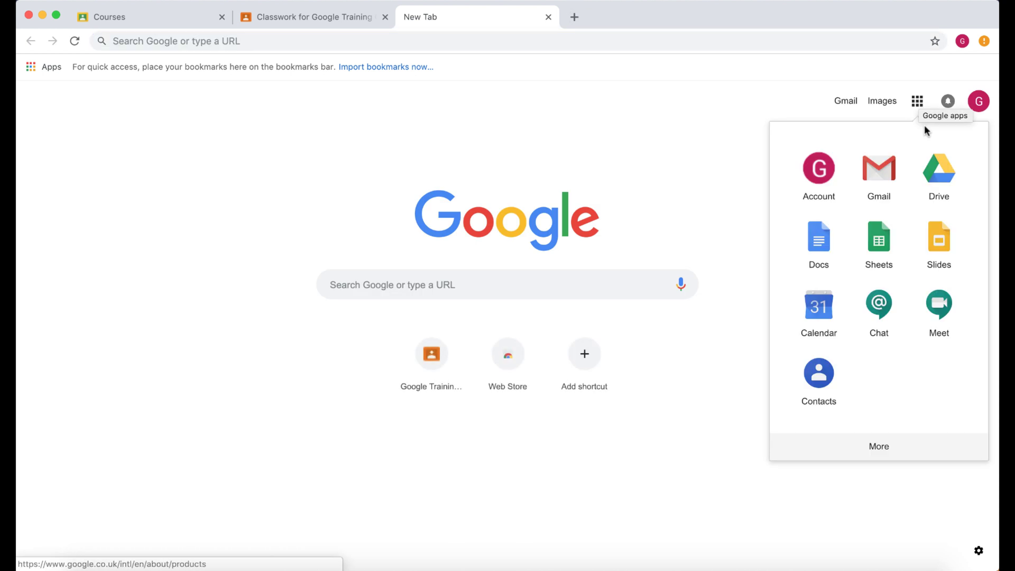
left_click(940, 173)
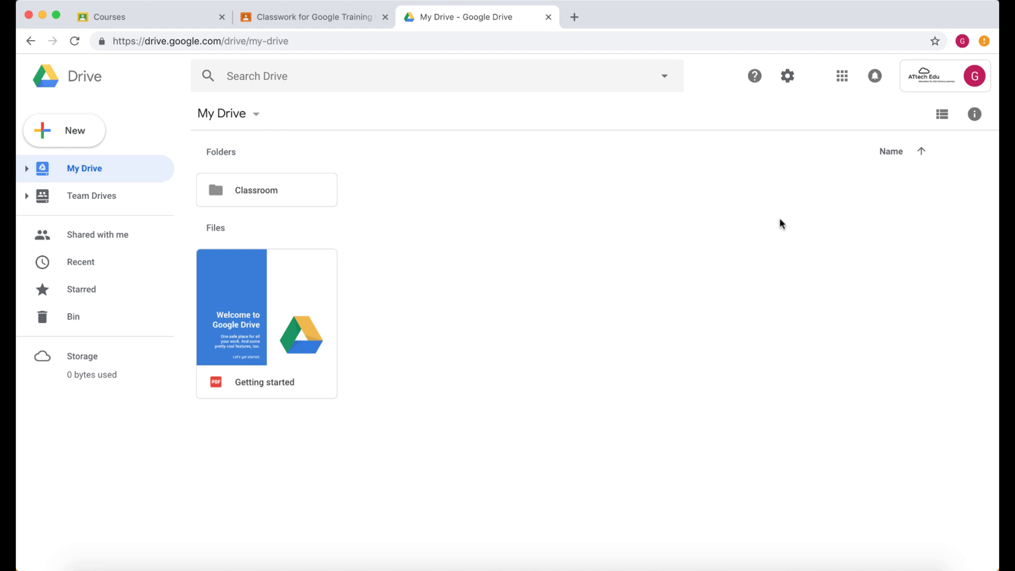
- Toggle My Drive's layout until it ends in list view with owner, modified and size columns
left_click(942, 116)
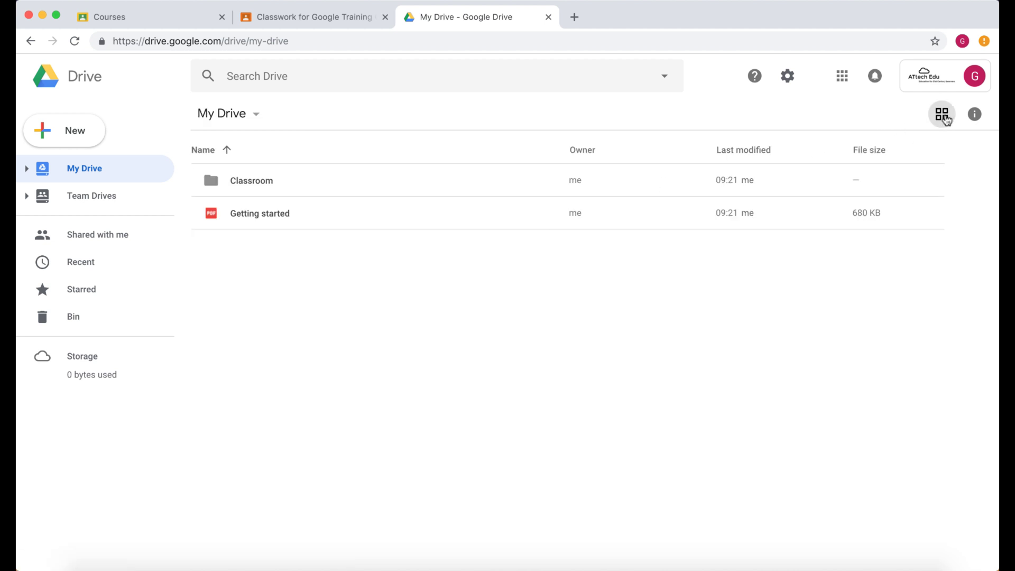
left_click(944, 118)
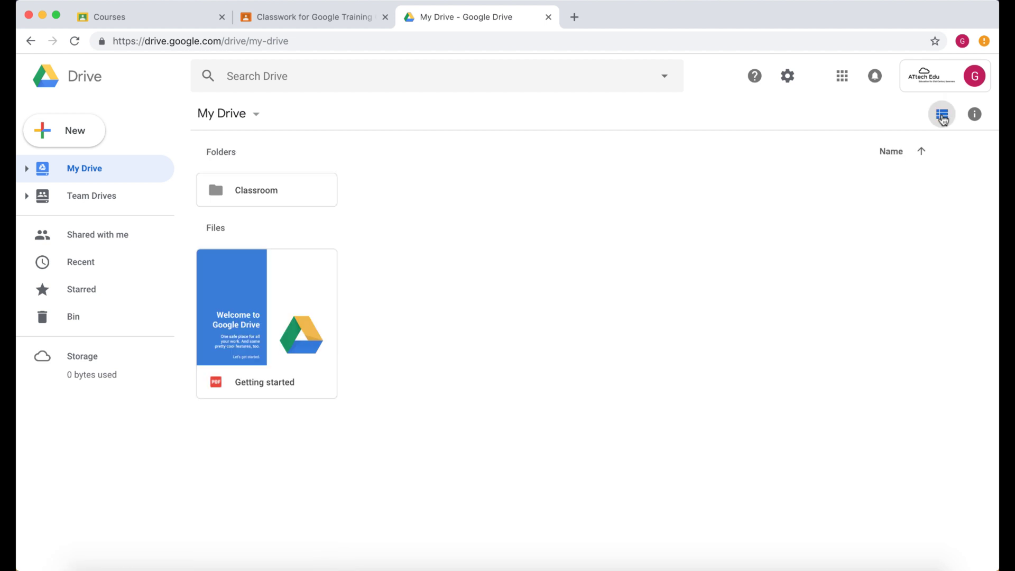
left_click(942, 116)
left_click(943, 116)
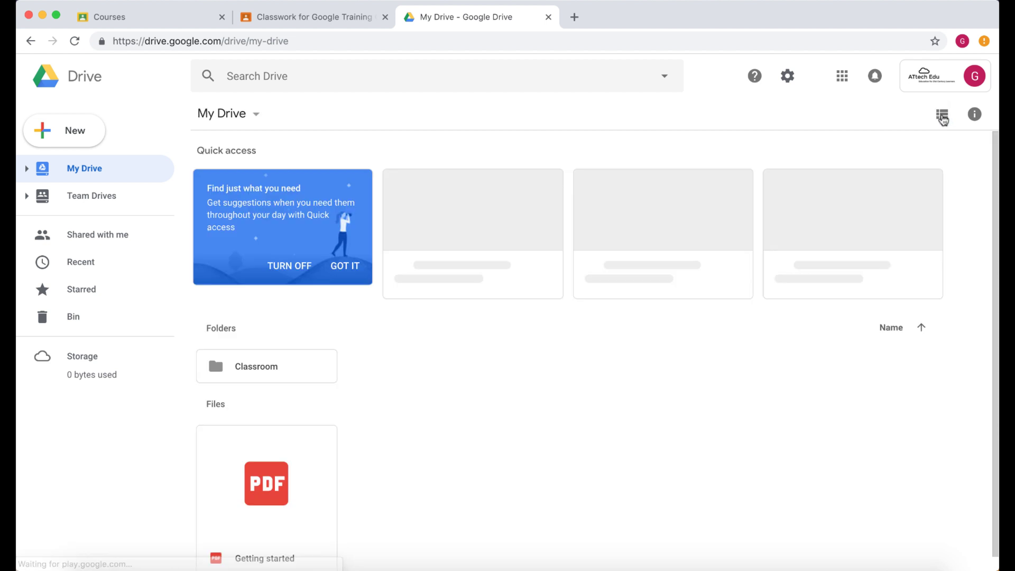
left_click(943, 114)
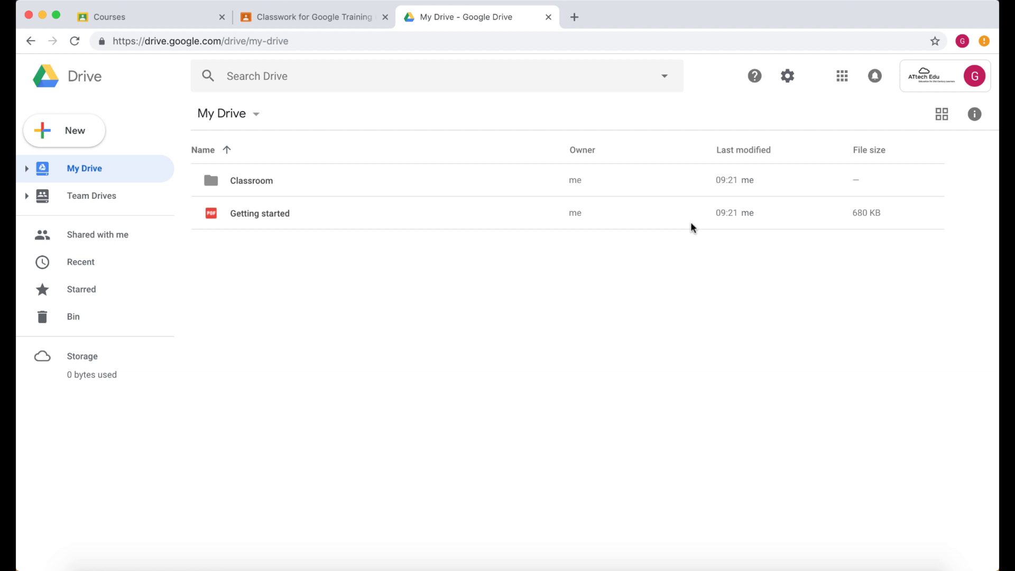
left_click(942, 115)
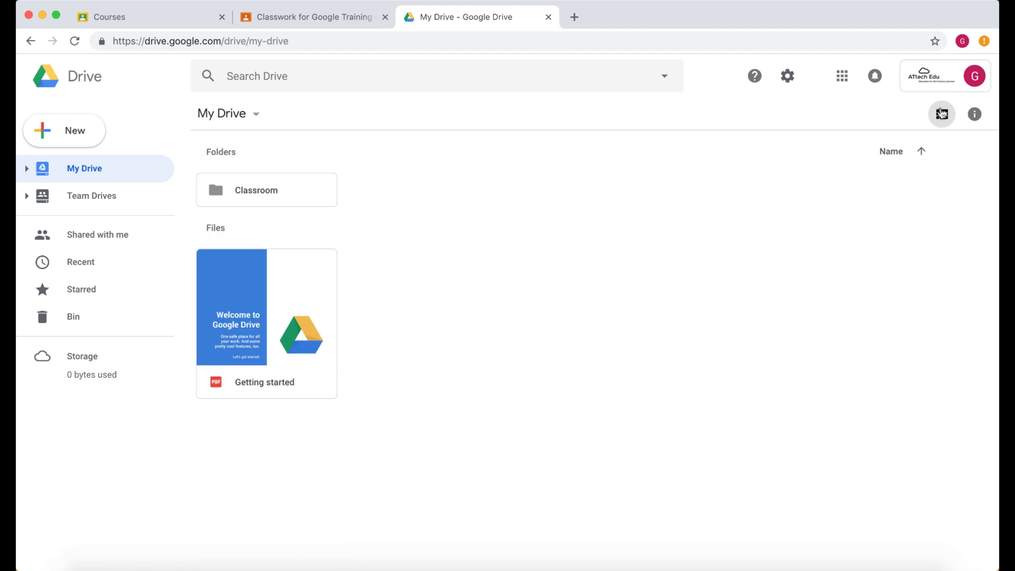
left_click(943, 115)
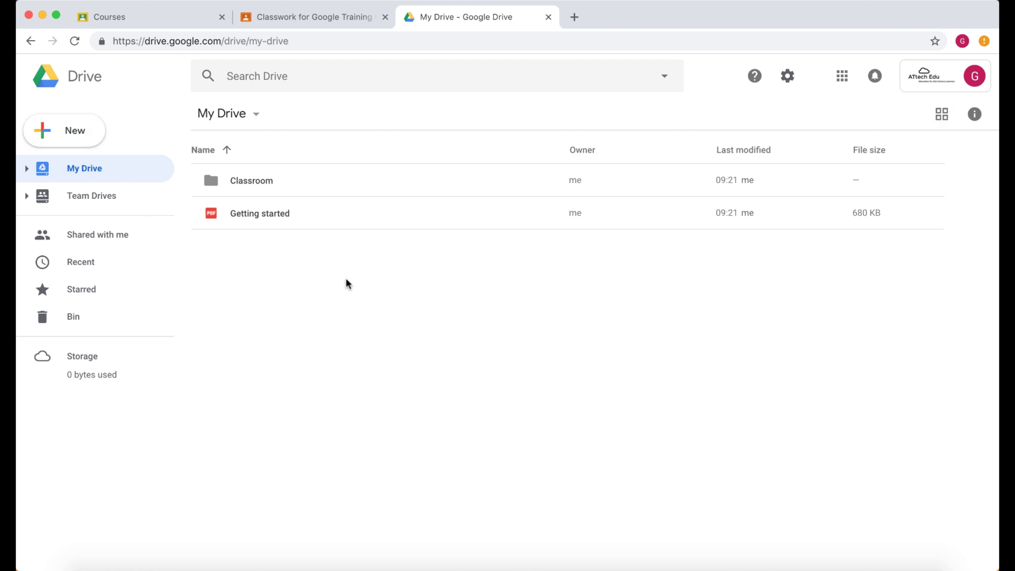
- Create a new folder named 'Google Classroom Resources' in My Drive
right_click(347, 284)
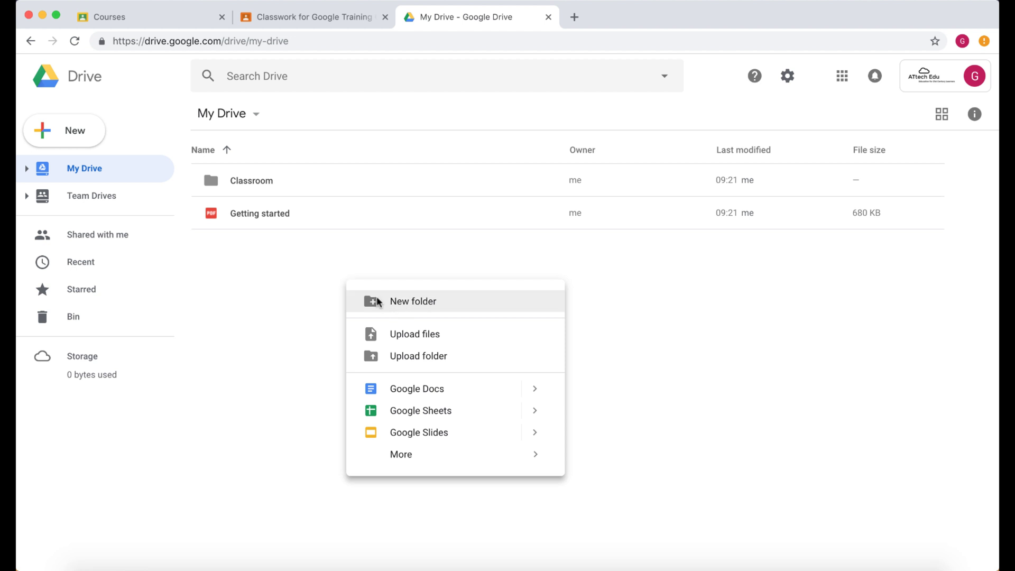
left_click(331, 286)
left_click(72, 130)
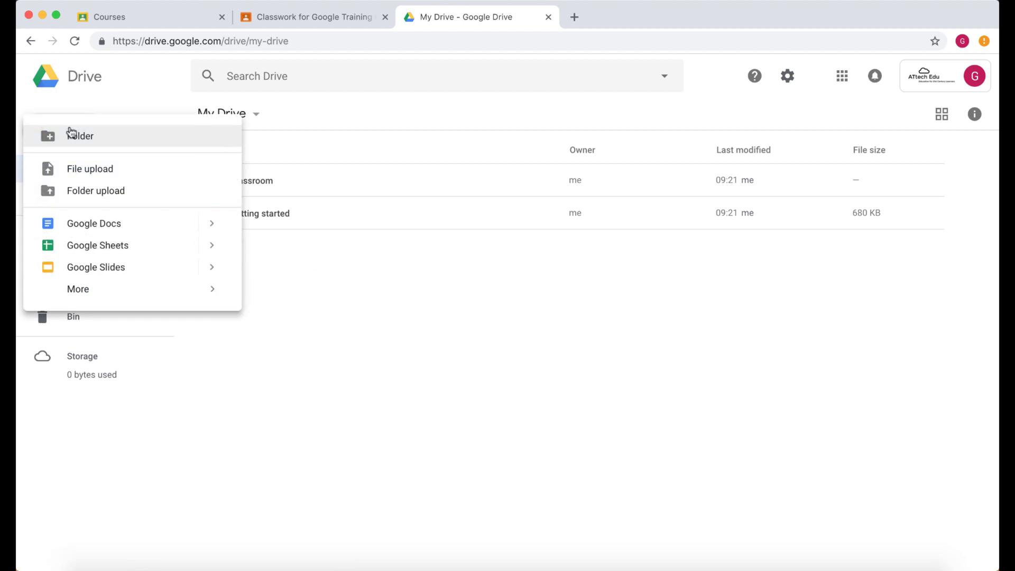
left_click(97, 137)
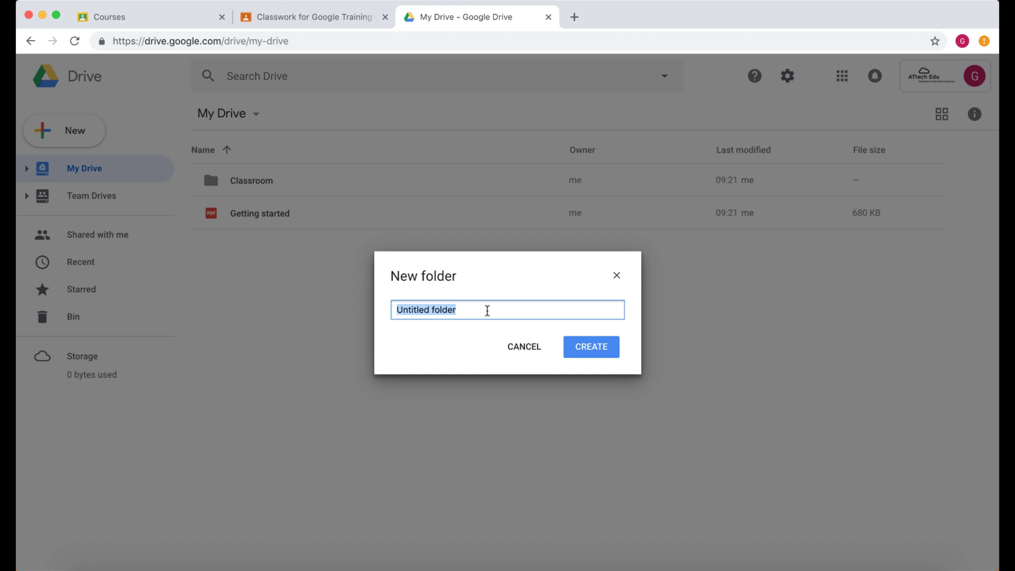
type("Google Cl")
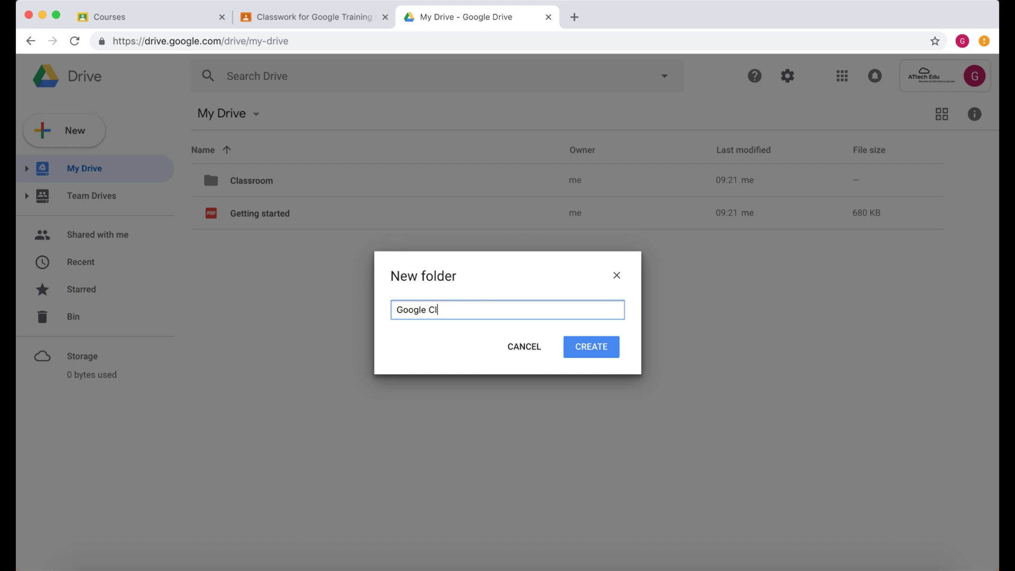
type("assroom Resources")
left_click(592, 350)
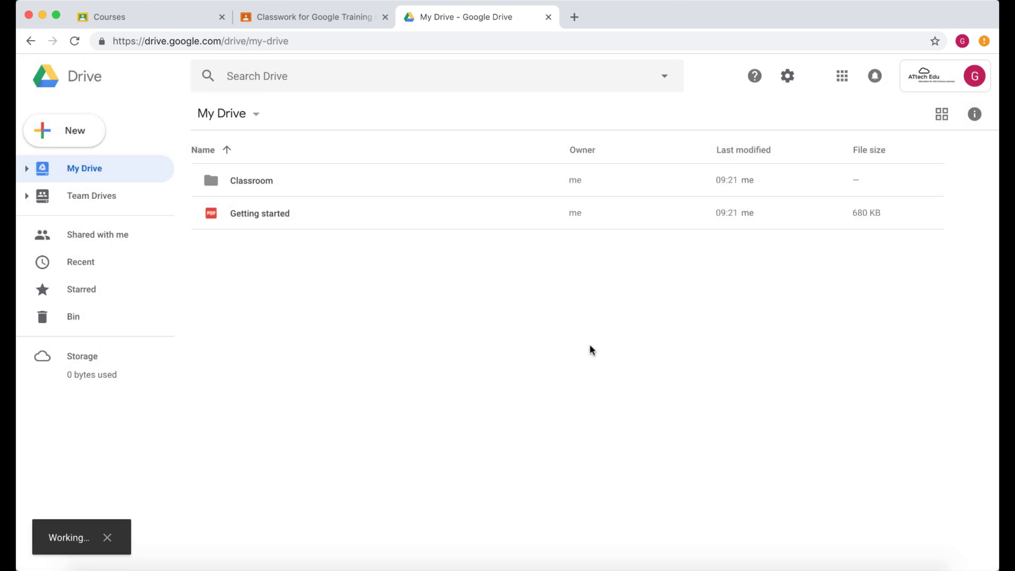
- Inside Google Classroom Resources, create a 'Year 4' subfolder and open it
double_click(300, 215)
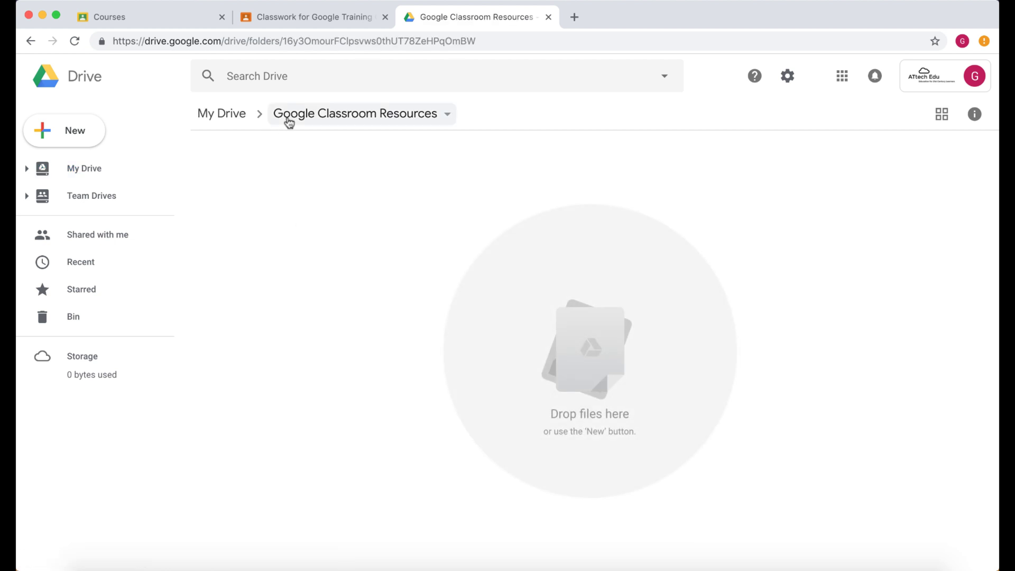
left_click(96, 137)
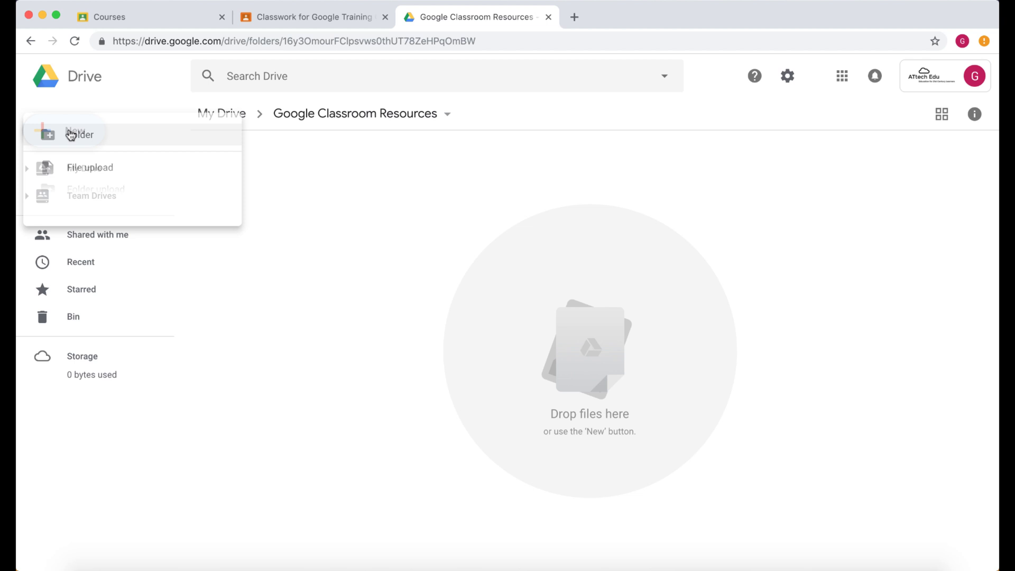
left_click(113, 138)
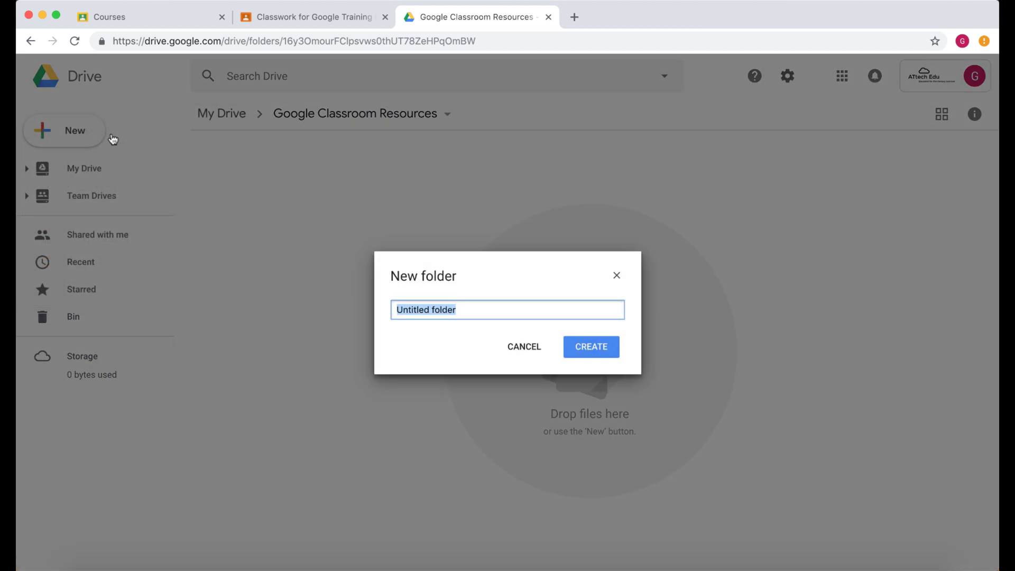
type("Year 4")
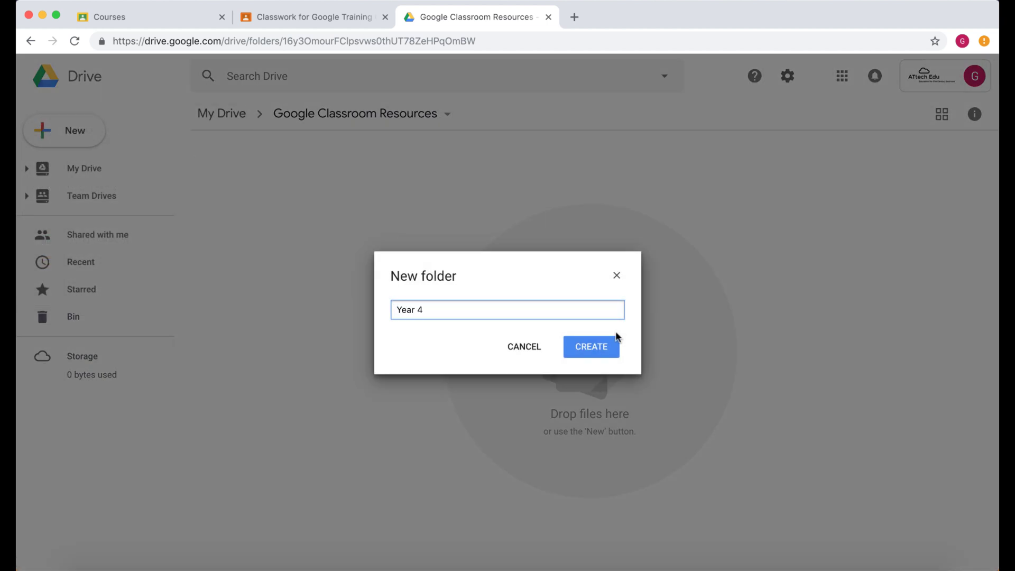
left_click(591, 343)
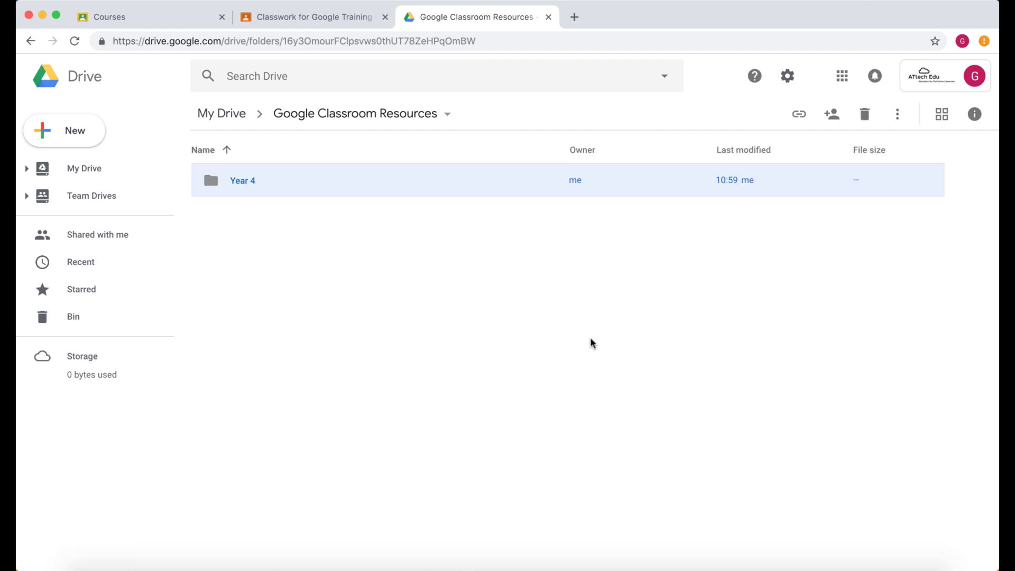
double_click(312, 179)
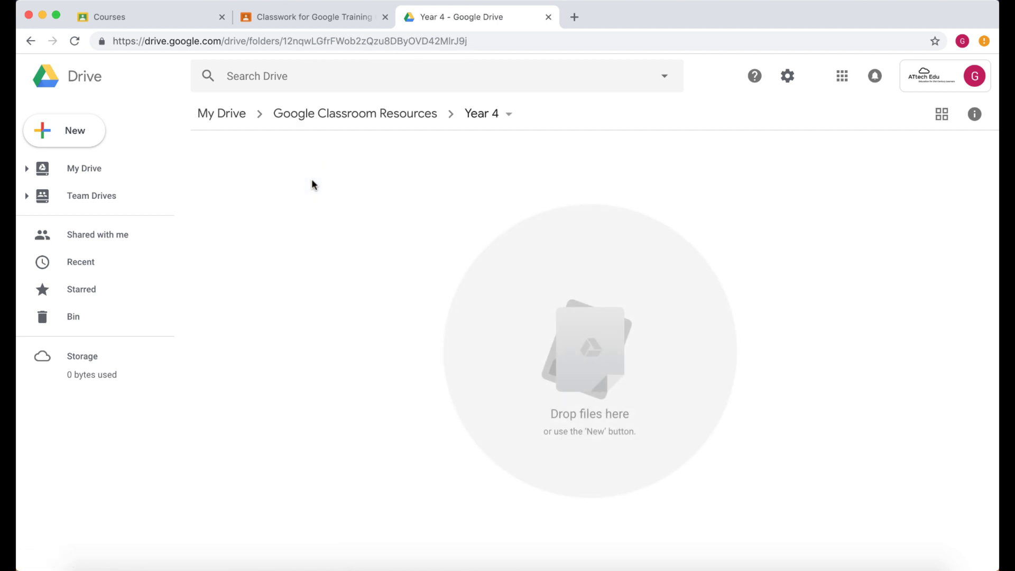
- Create a blank Google Docs document from the New menu in the Year 4 folder
left_click(73, 132)
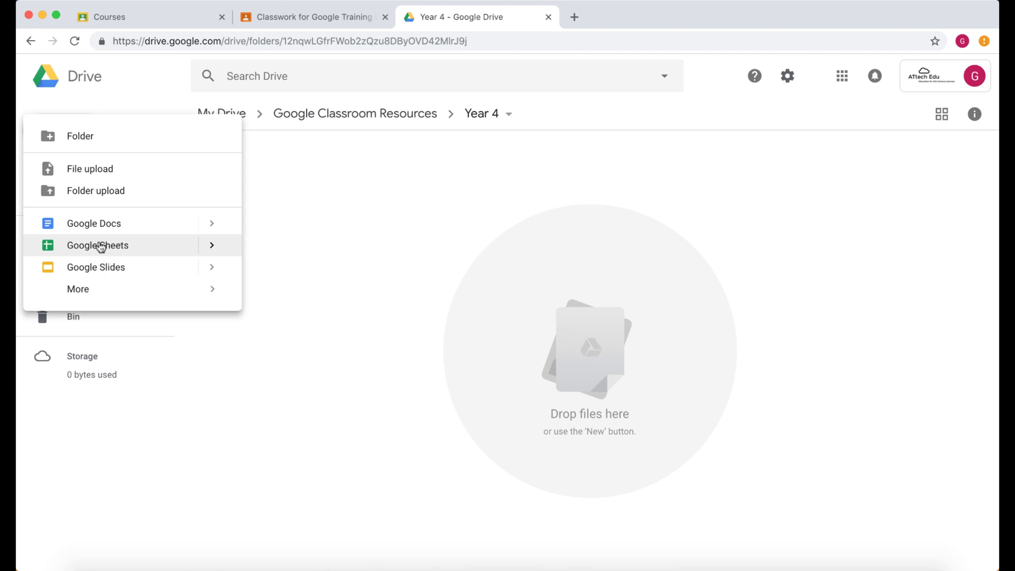
mouse_move(92, 289)
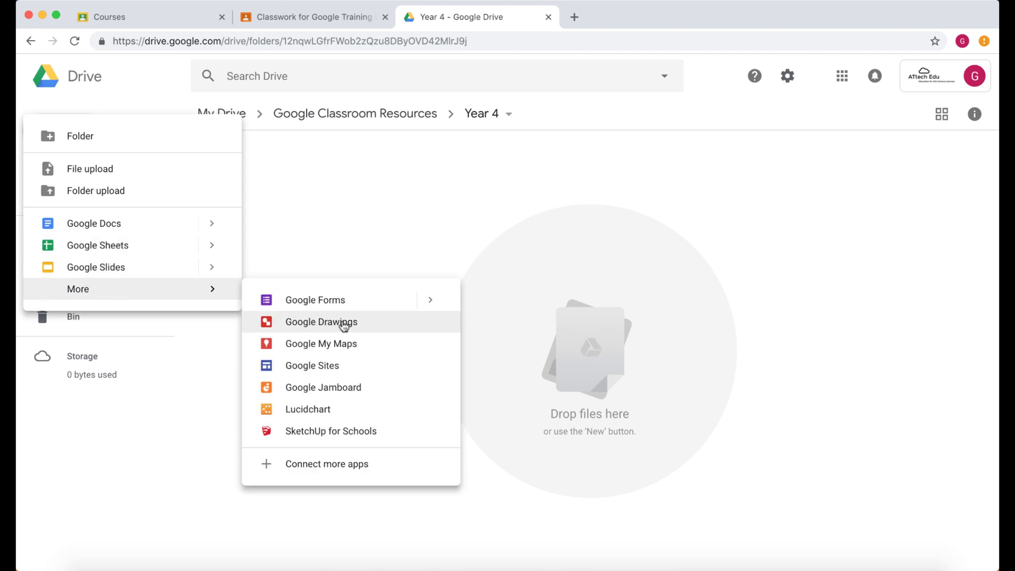
left_click(90, 225)
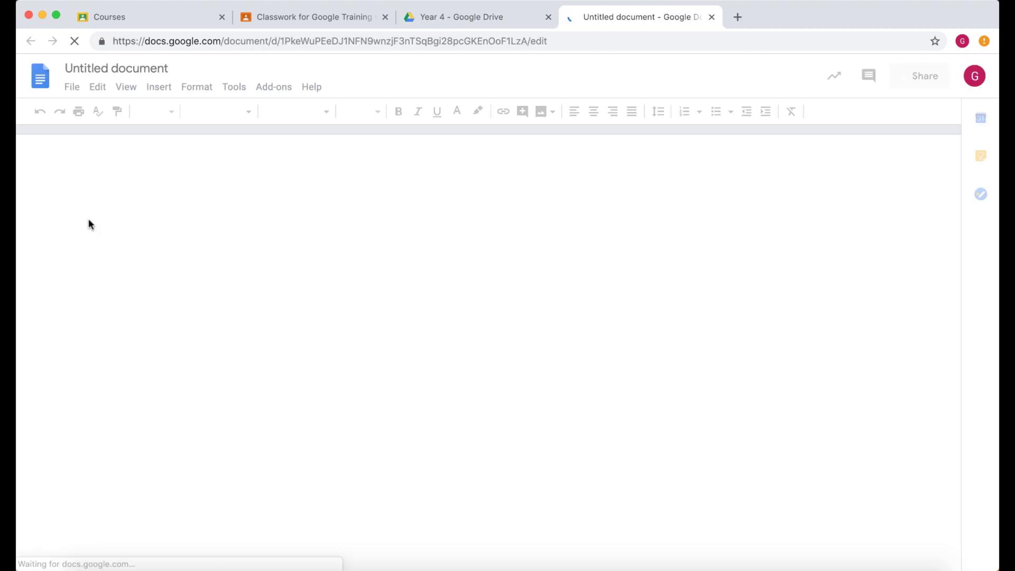
- Rename the untitled document to 'Creative Writing'
left_click(139, 69)
type("Creative Writing")
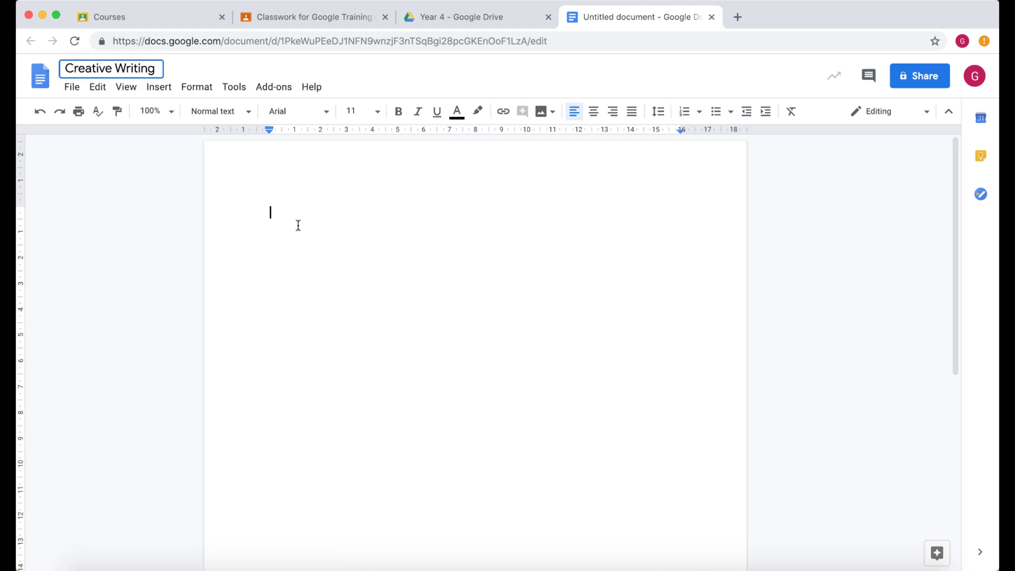
key("Return")
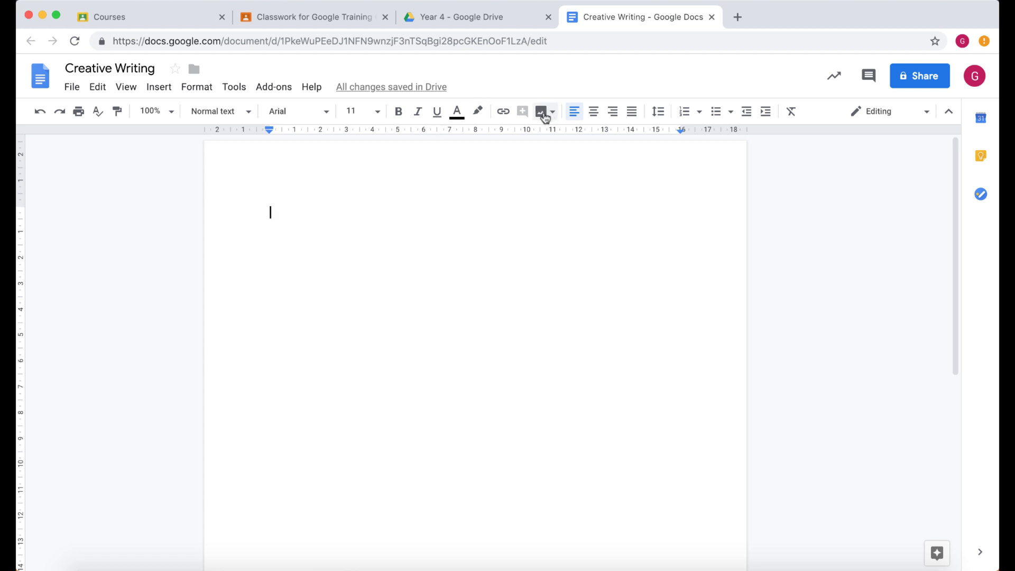
- Insert a web-searched landscape photo of a hiker above a mountain lake
left_click(553, 112)
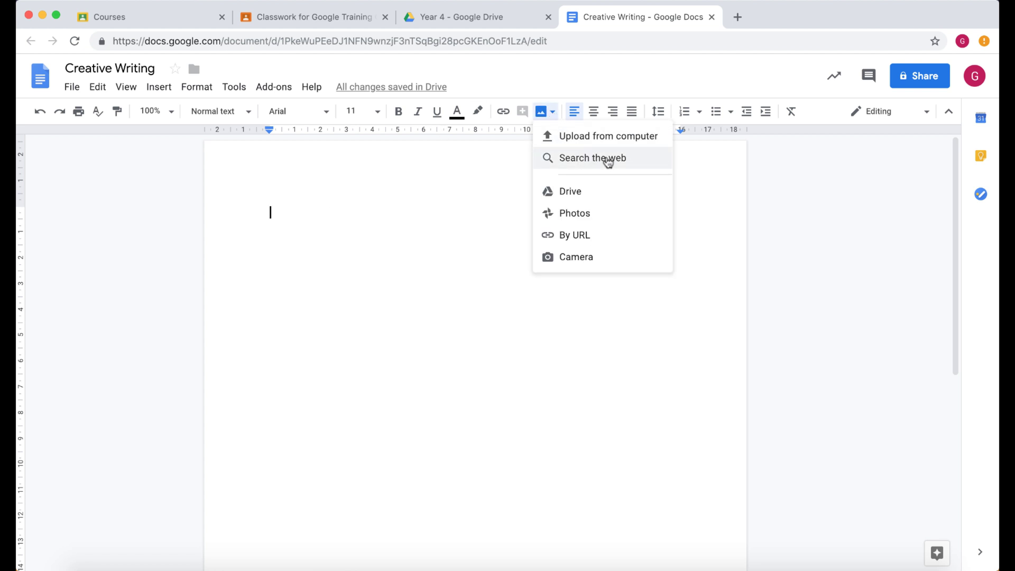
left_click(608, 158)
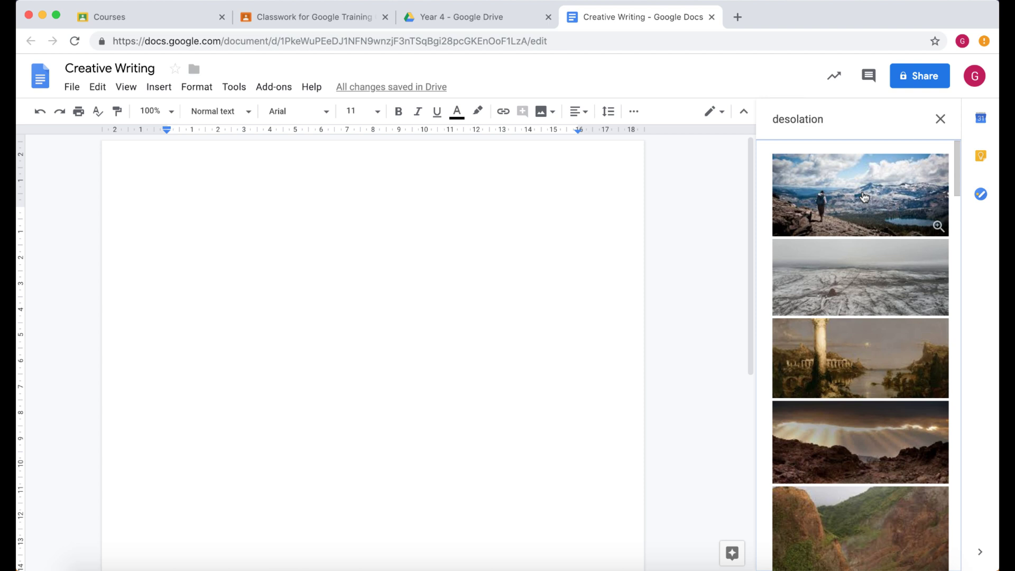
left_click(865, 196)
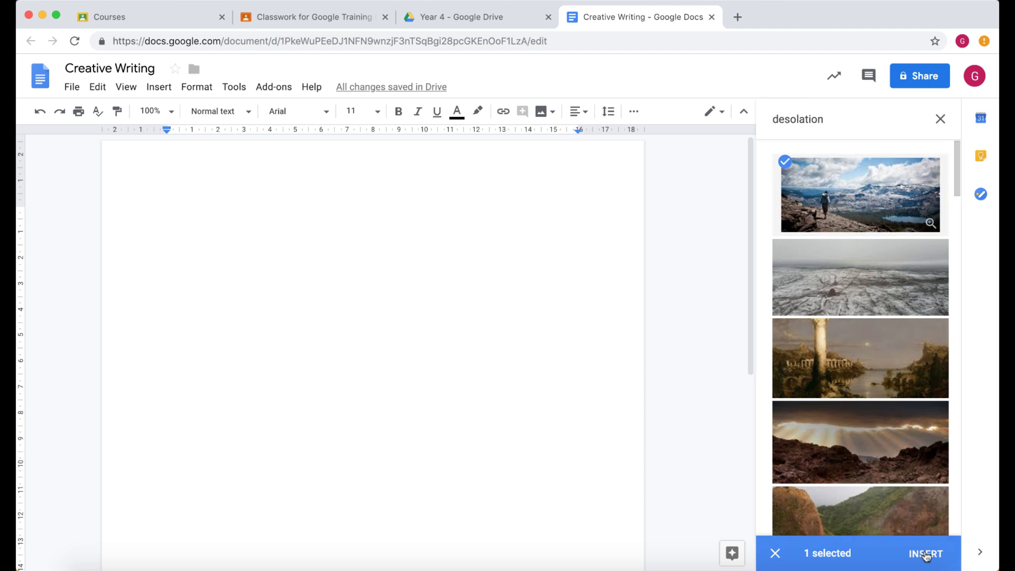
left_click(922, 557)
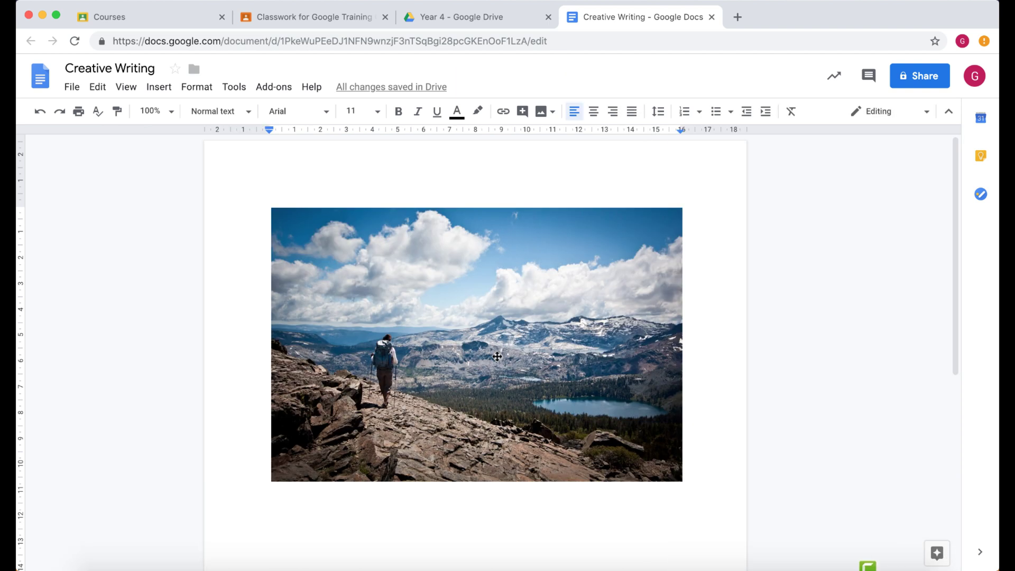
- Add two empty lines below the hiker photo
scroll(381, 303, "down", 1)
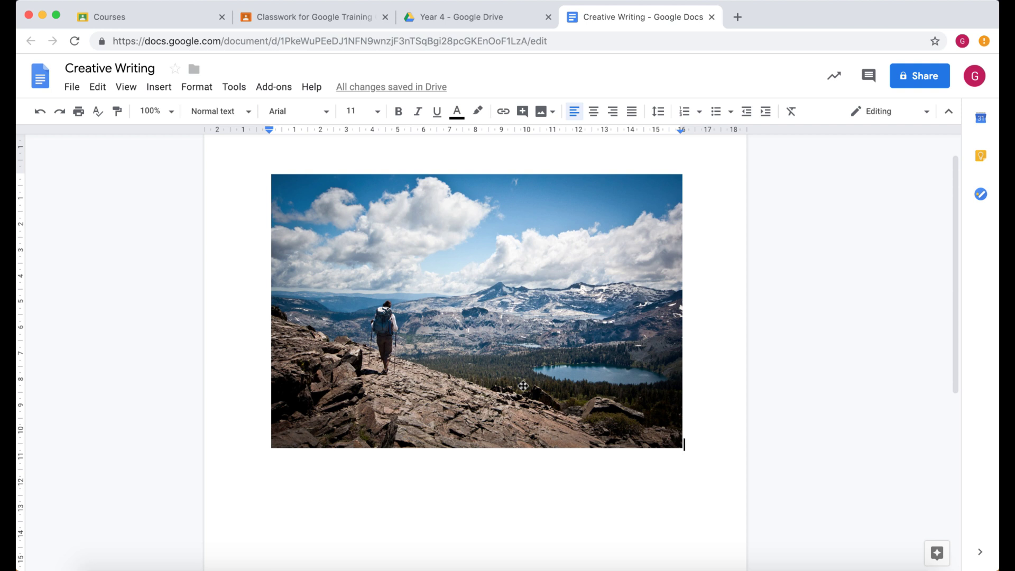
key("Return")
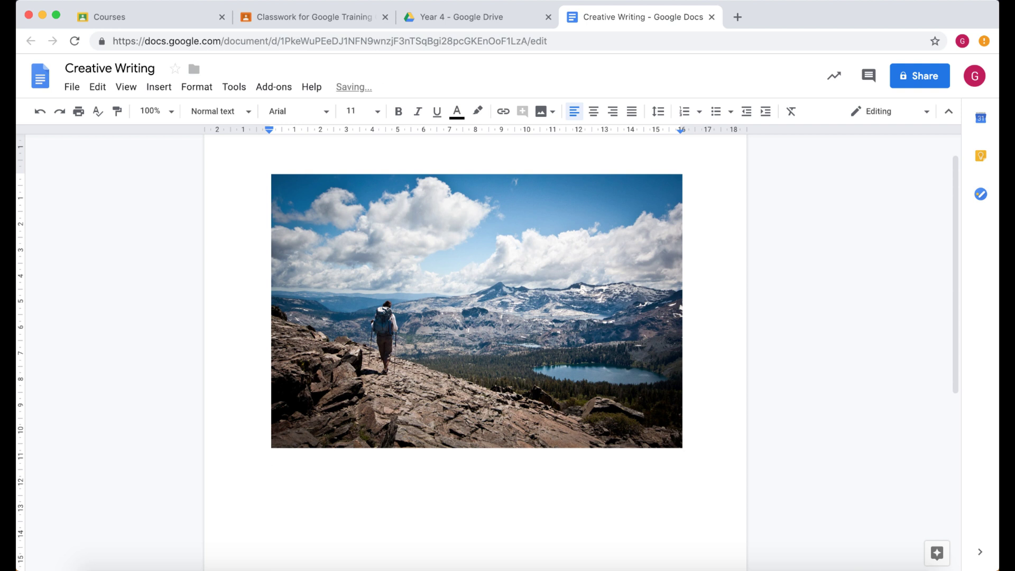
key("Return")
scroll(394, 486, "up", 1)
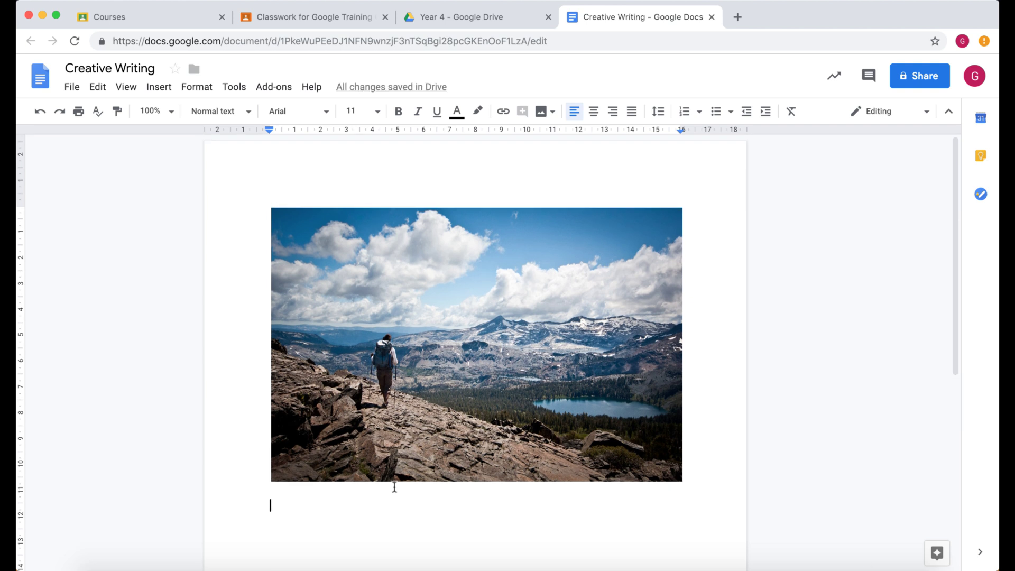
- Close the Docs tab and start a new assignment on the Classwork page
left_click(712, 19)
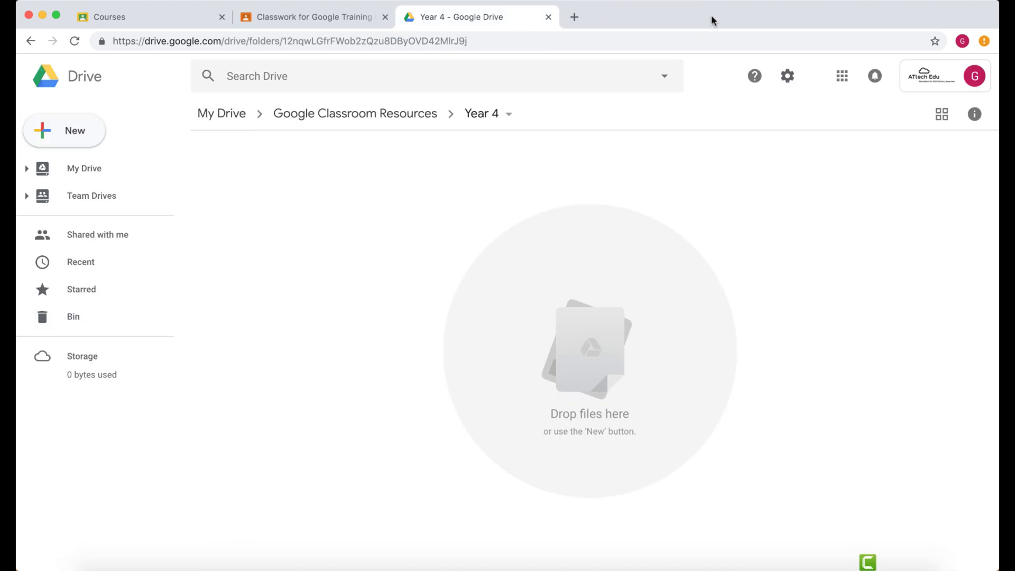
left_click(318, 17)
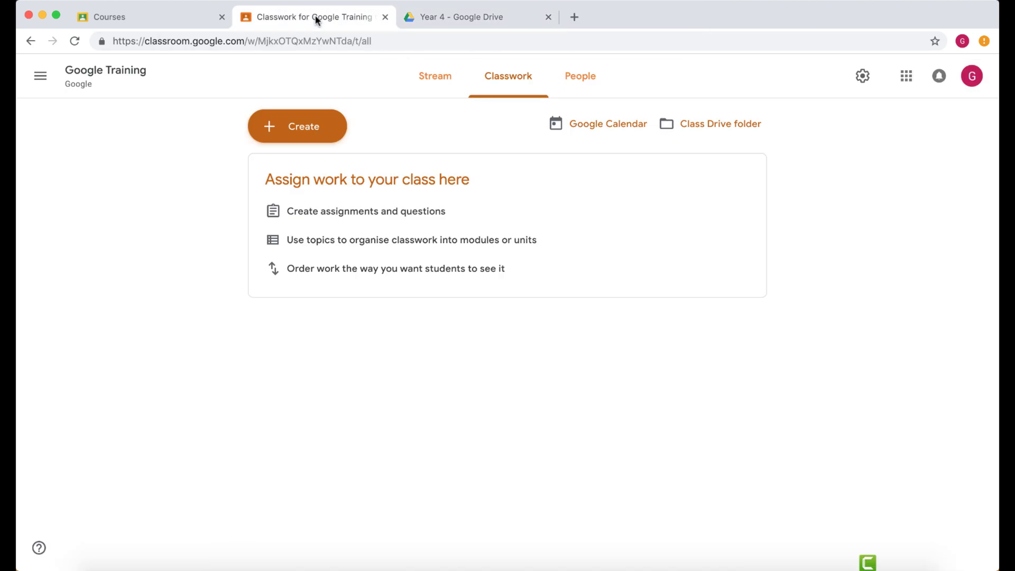
left_click(302, 127)
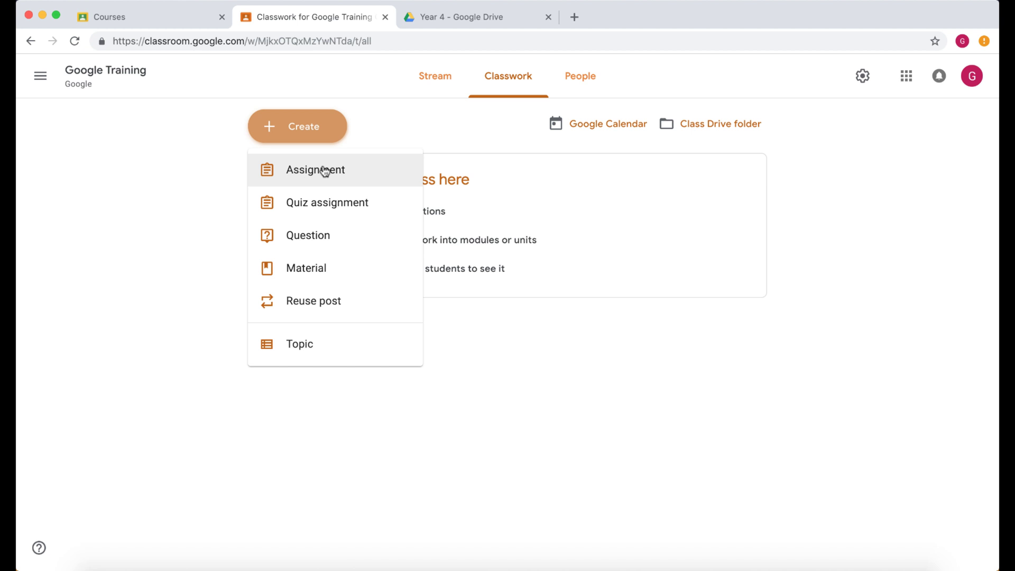
left_click(325, 171)
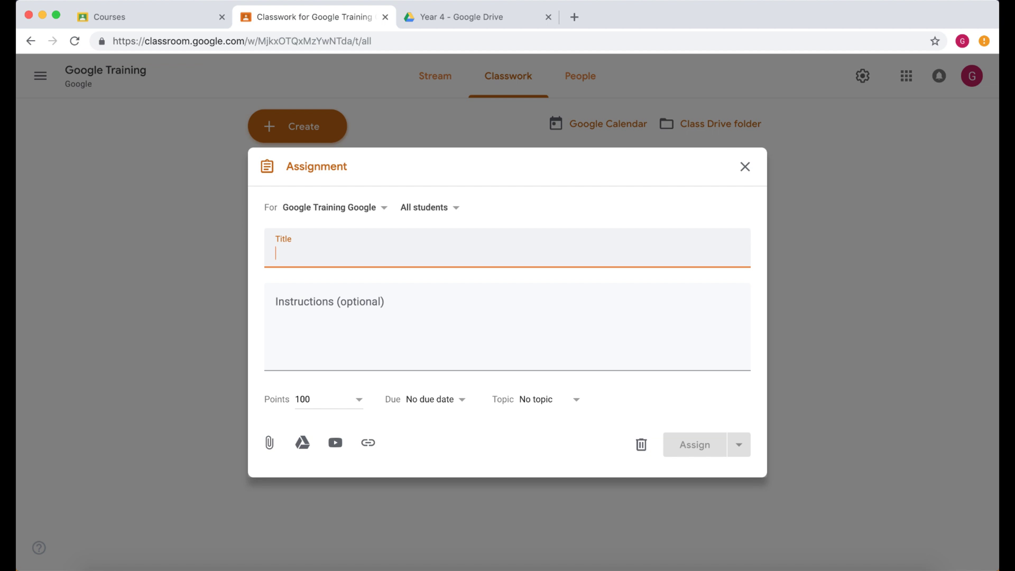
- Title the assignment 'Creative Writing' and paste in the 200-word story instructions
type("Create")
key("BackSpace")
type("ive ")
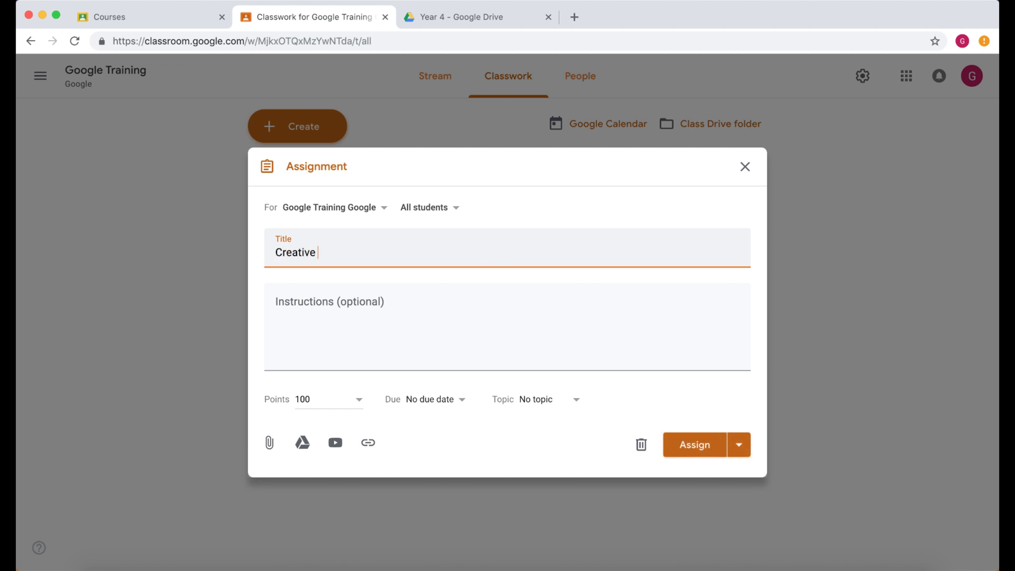
type("Wrinting")
left_click(453, 298)
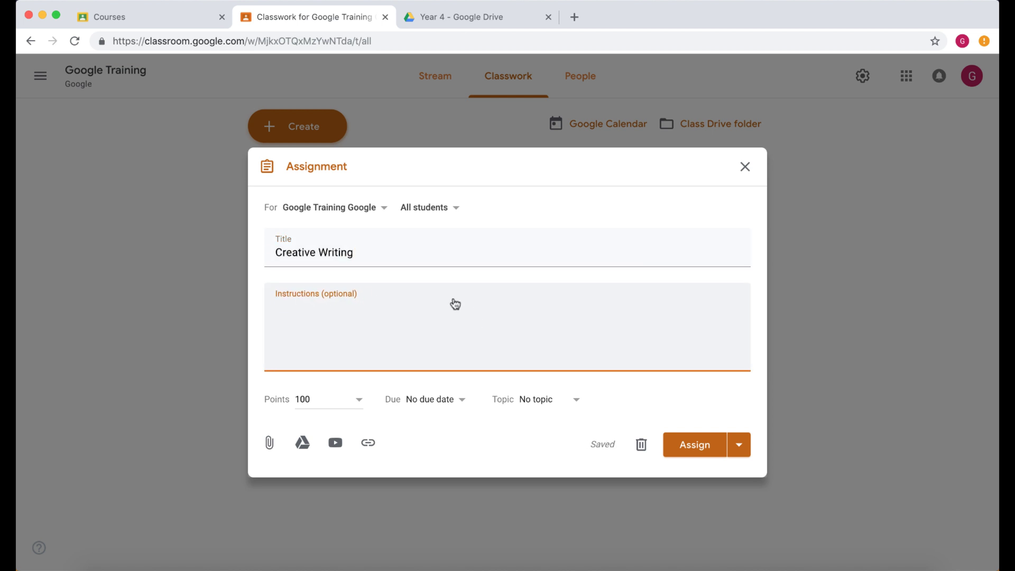
type("Write a 200 word creative story based on the picture within the document attached. You story must have: A Title aligned in the middle At least three paragraphs At least one complex sentence. Each paragraph must start with a different word.")
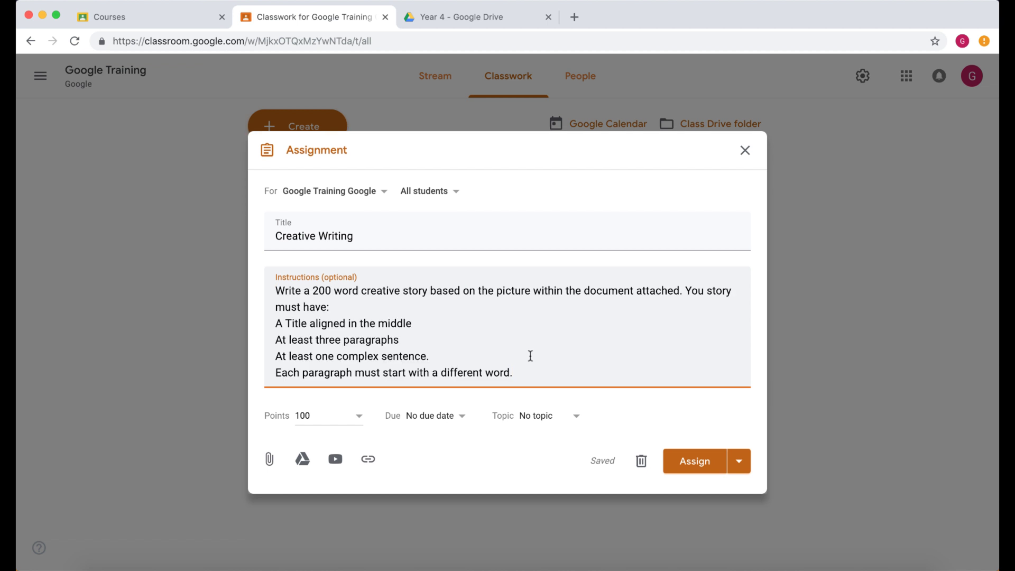
- Set the assignment due date to 8 Feb at 15:00
left_click(466, 419)
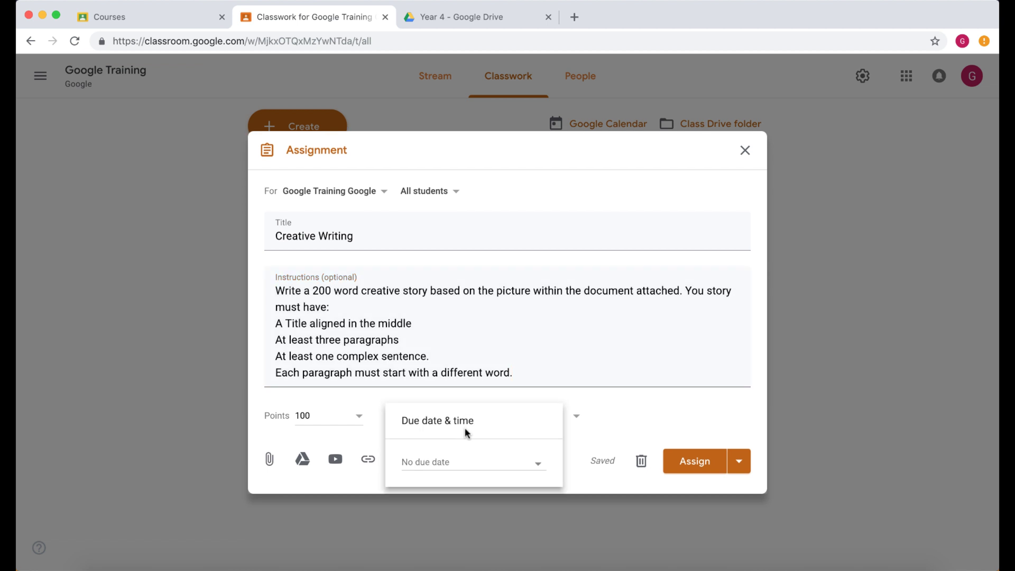
left_click(479, 465)
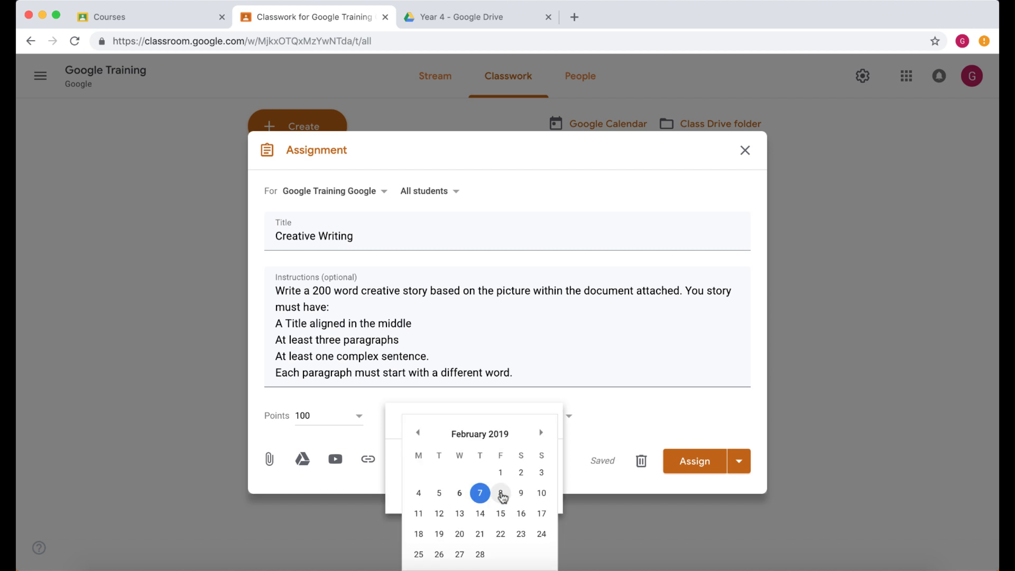
left_click(502, 495)
left_click(453, 490)
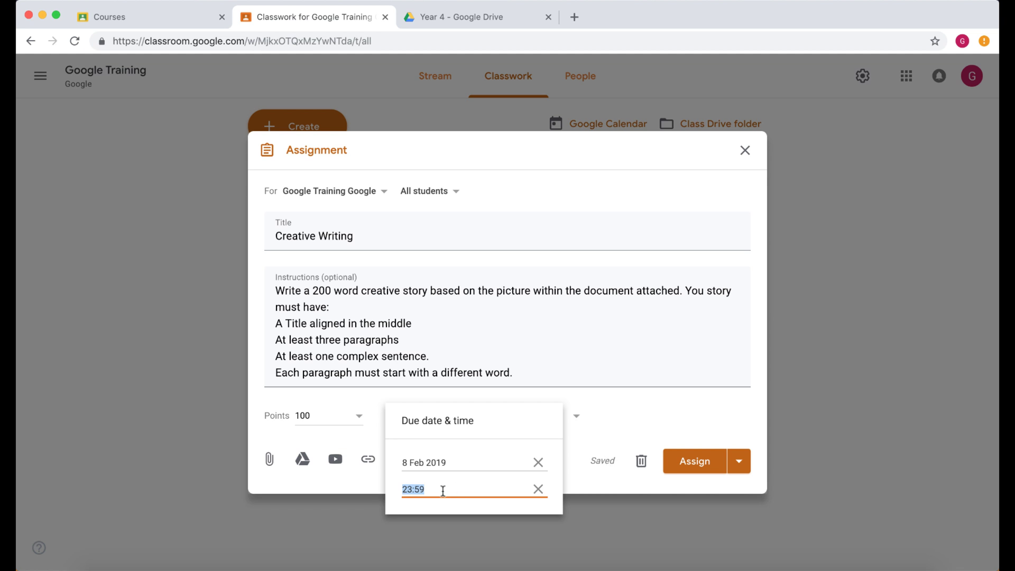
type("3:")
key("BackSpace")
key("BackSpace")
type("15:00")
left_click(622, 415)
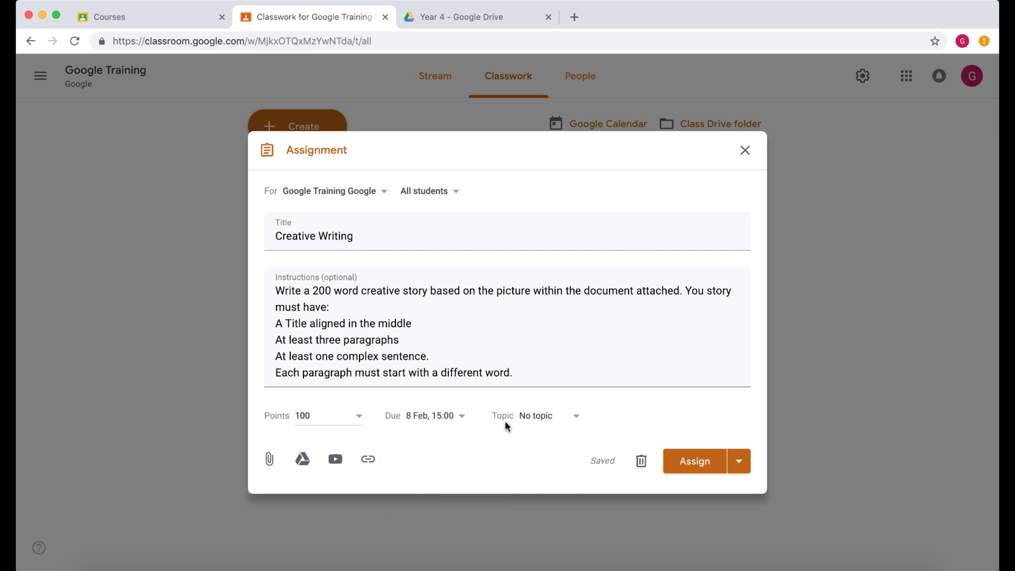
- File the assignment under a new topic named 'Creative Writing'
left_click(578, 417)
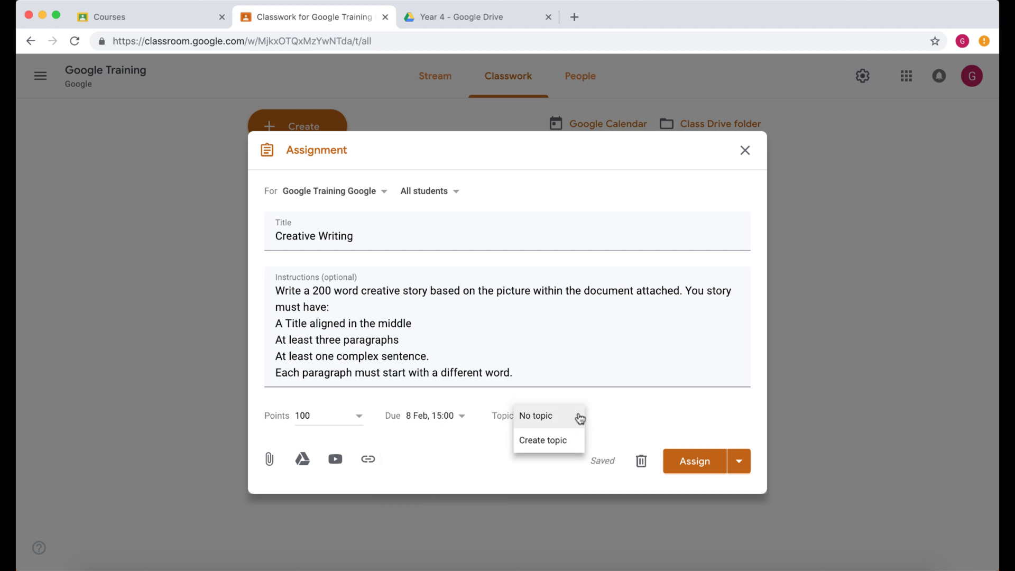
left_click(567, 443)
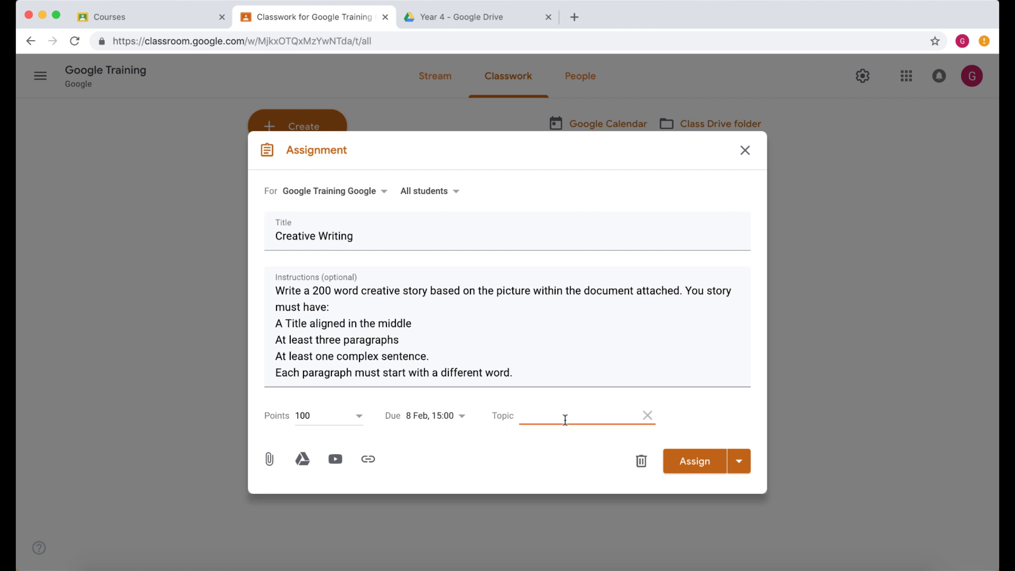
type("Creative Writing")
left_click(557, 449)
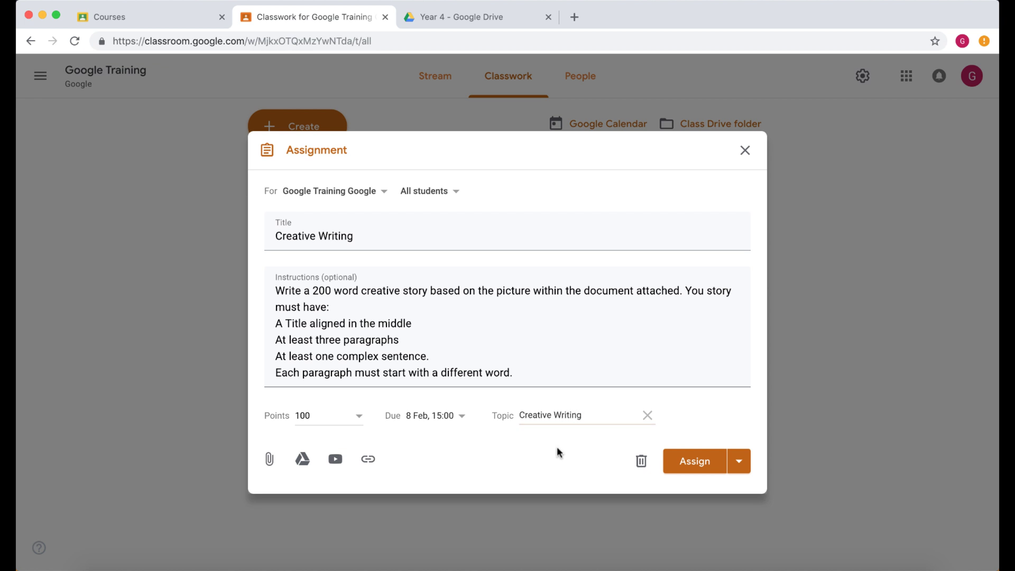
- Attach the Creative Writing Google Doc from Drive, set to make a copy for each student
left_click(303, 462)
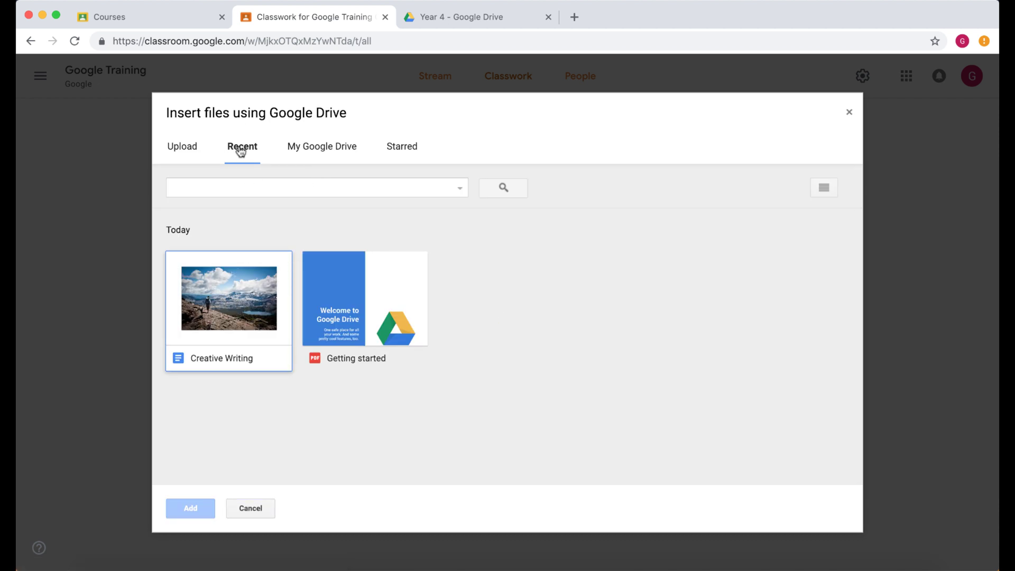
left_click(229, 309)
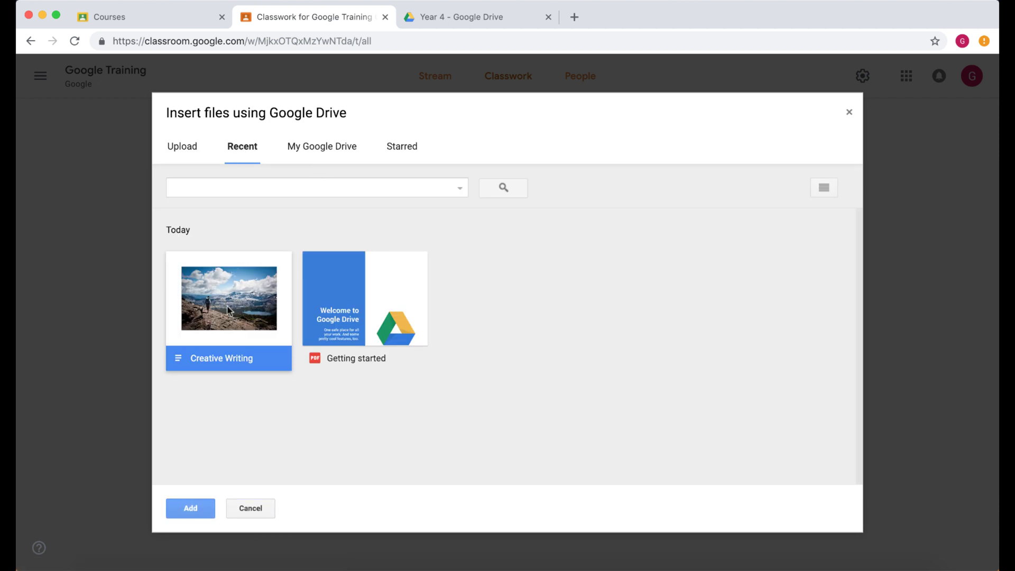
left_click(191, 509)
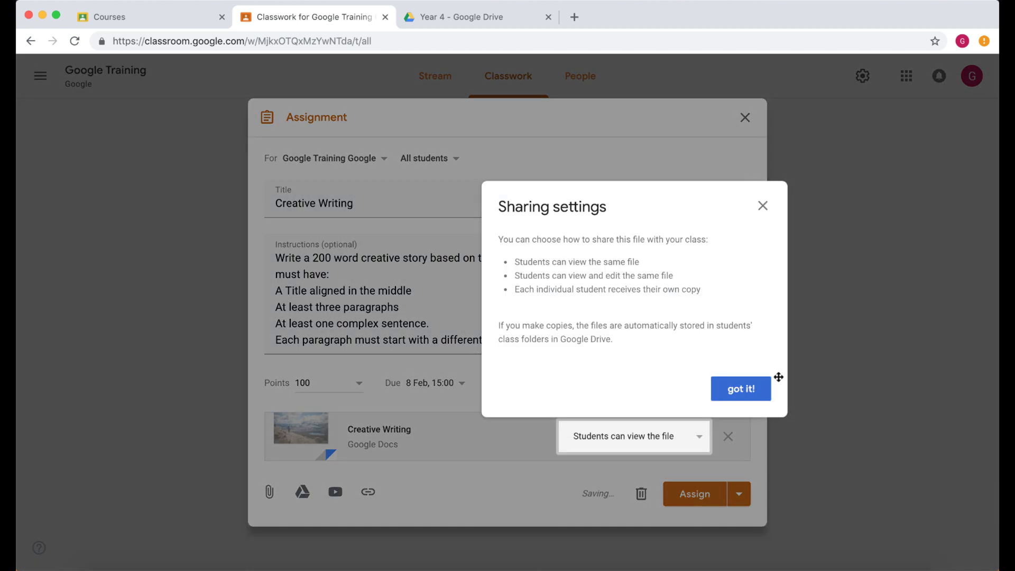
left_click(741, 388)
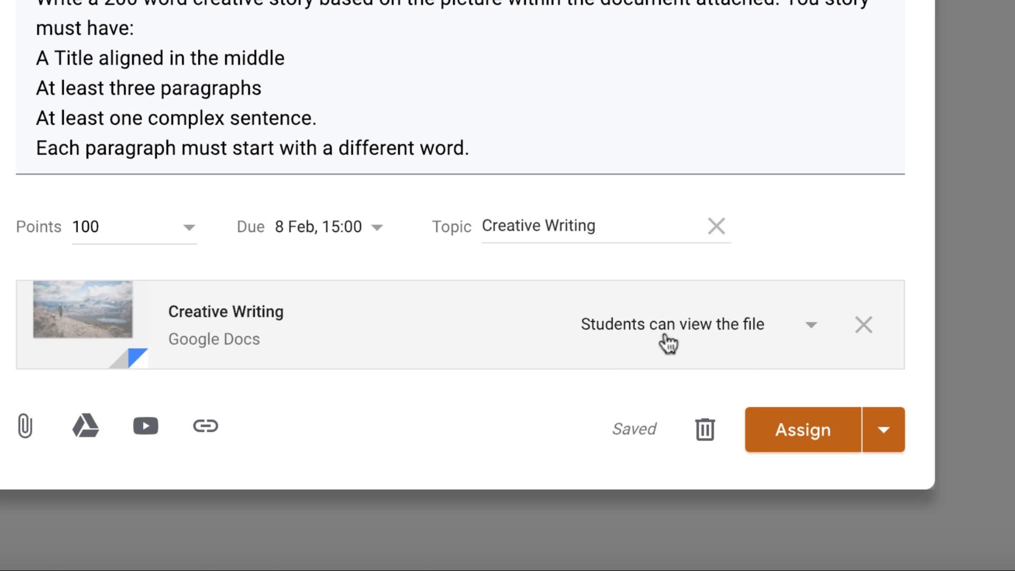
left_click(812, 332)
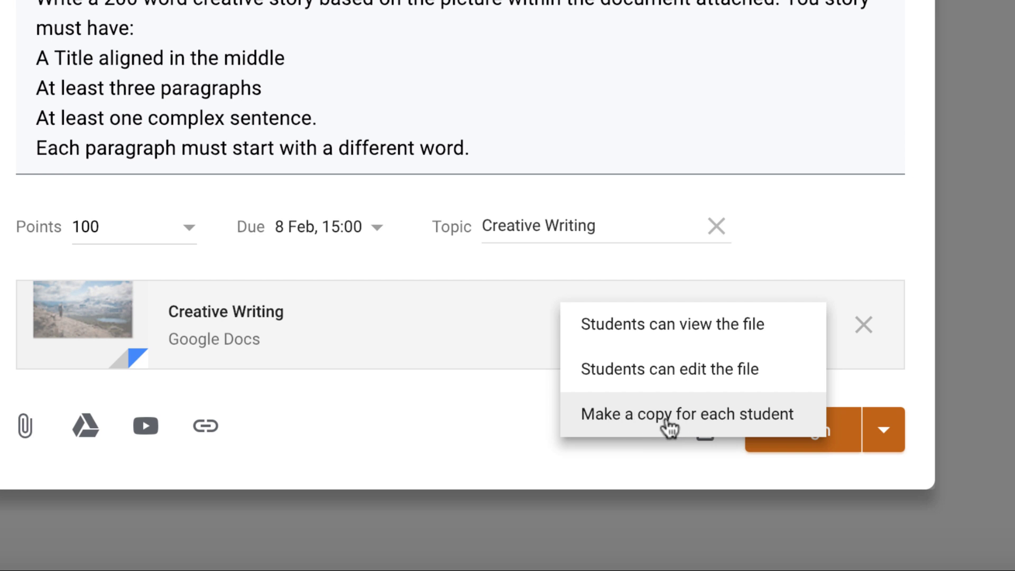
left_click(693, 414)
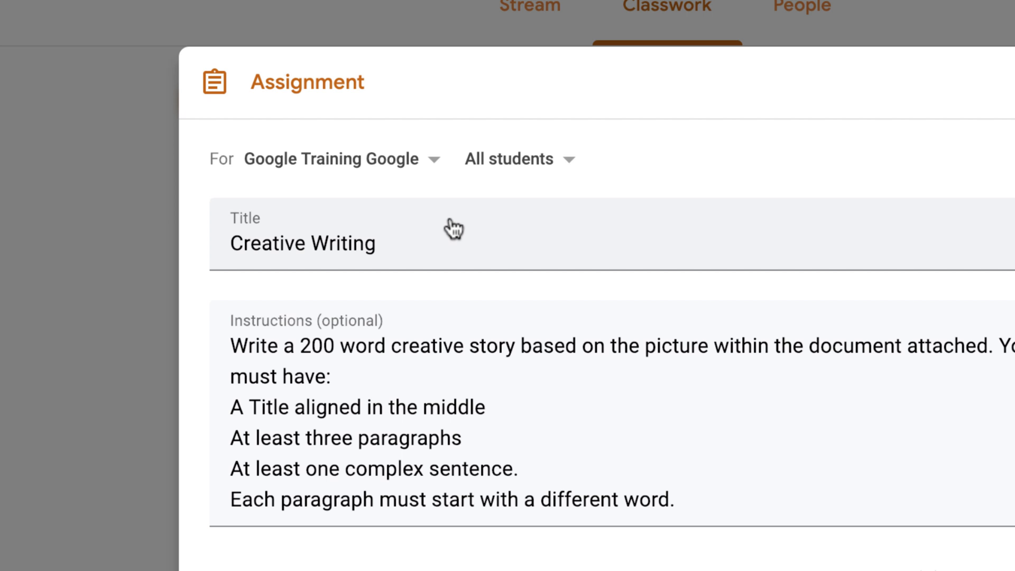
- Set the assignment for 2 classes, adding iPad Training alongside Google Training
left_click(433, 161)
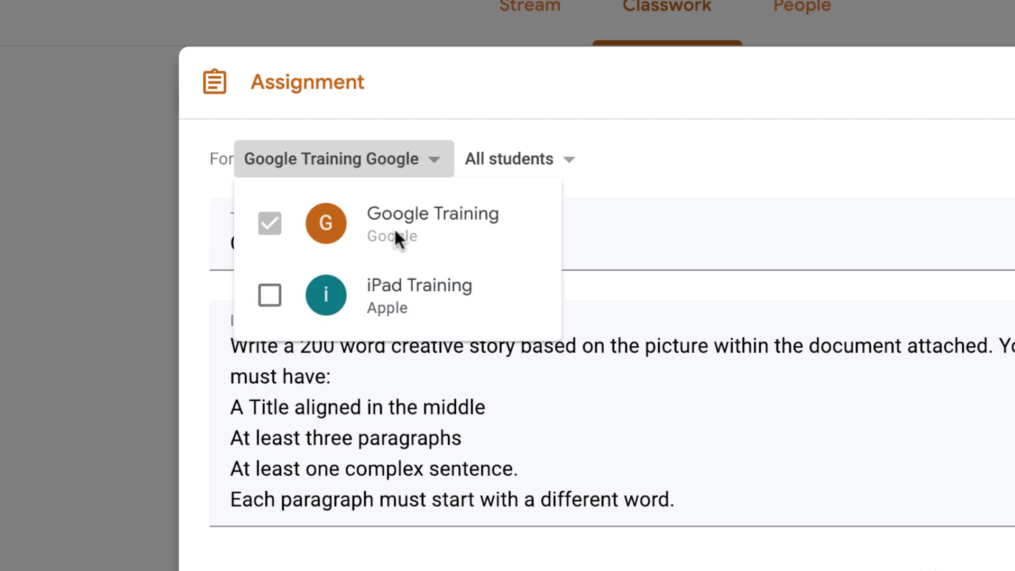
left_click(269, 296)
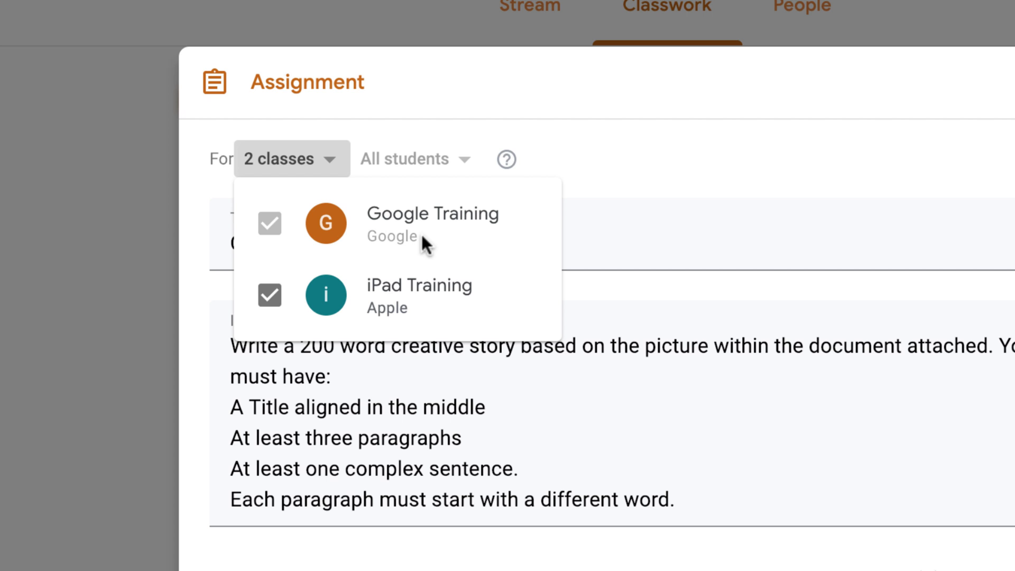
left_click(269, 296)
left_click(766, 154)
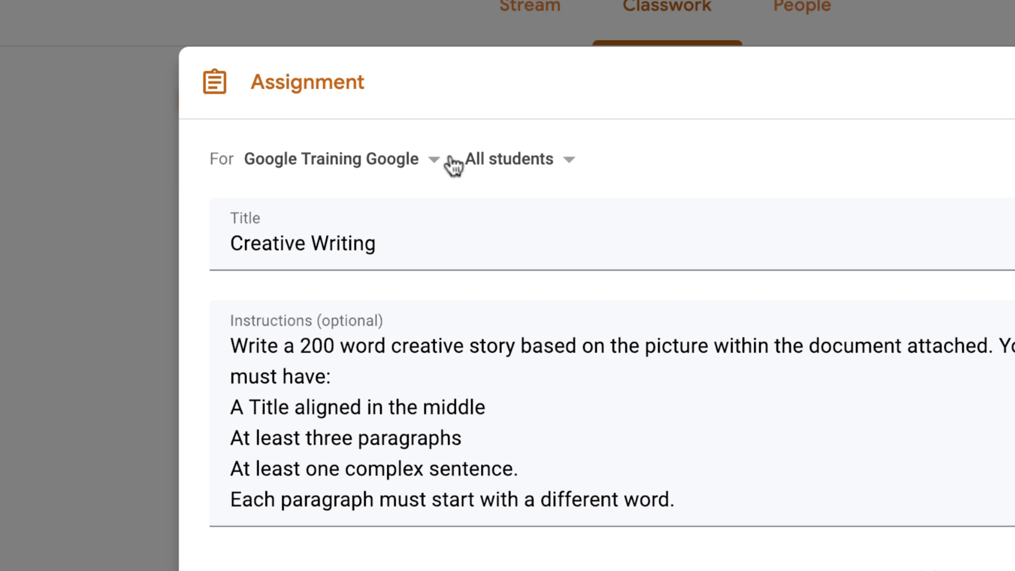
left_click(571, 166)
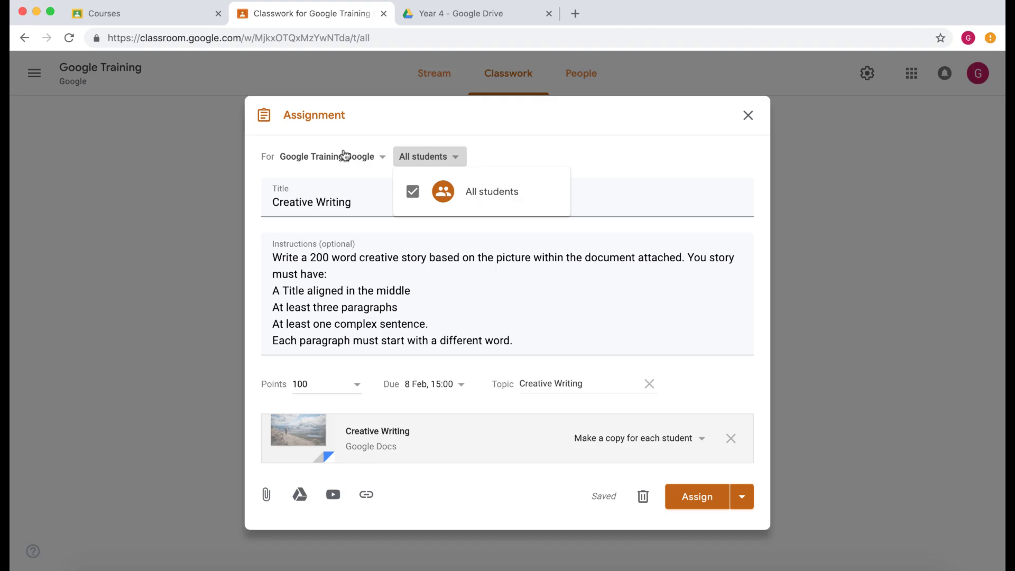
left_click(341, 162)
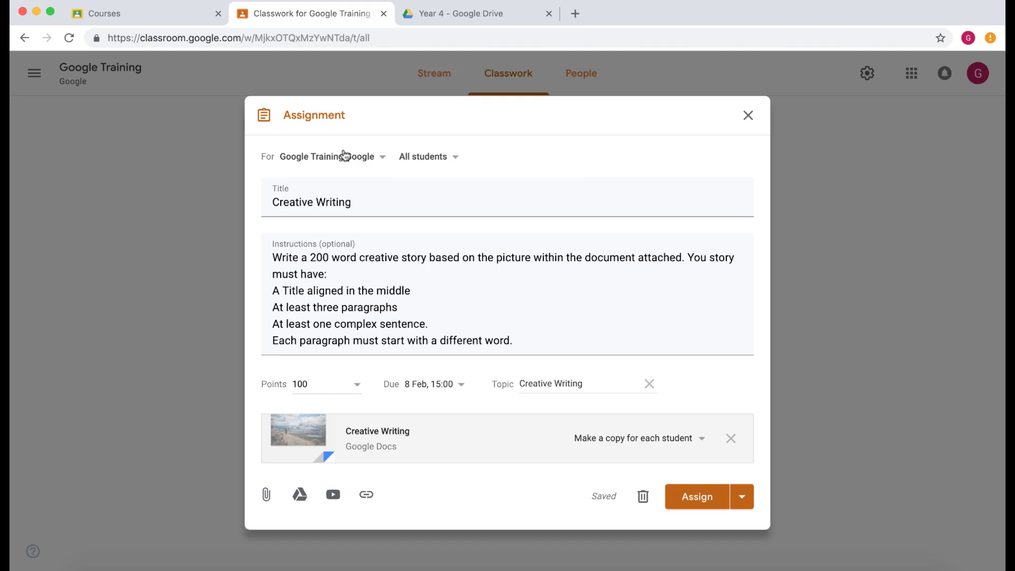
left_click(332, 158)
left_click(294, 231)
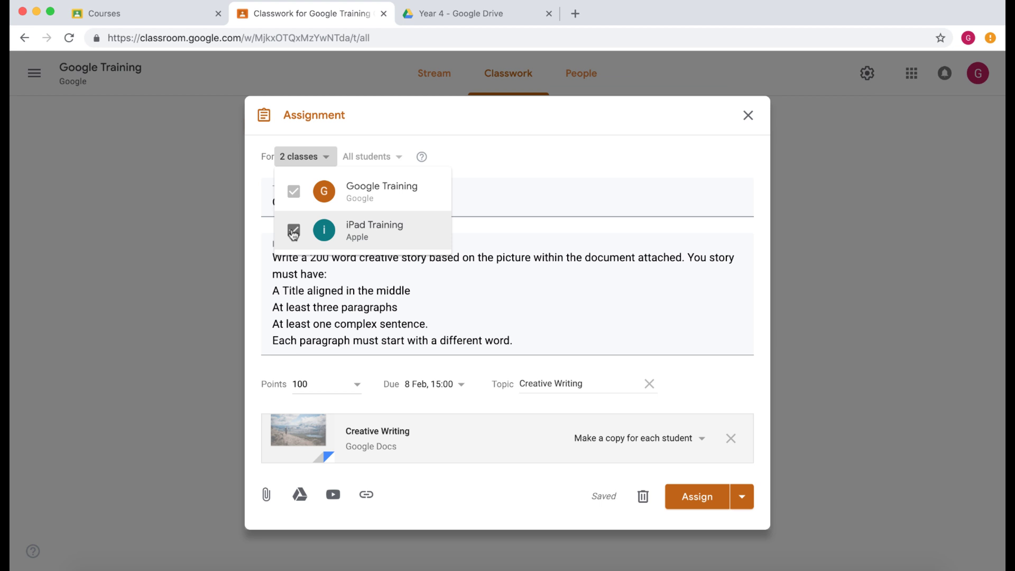
left_click(529, 164)
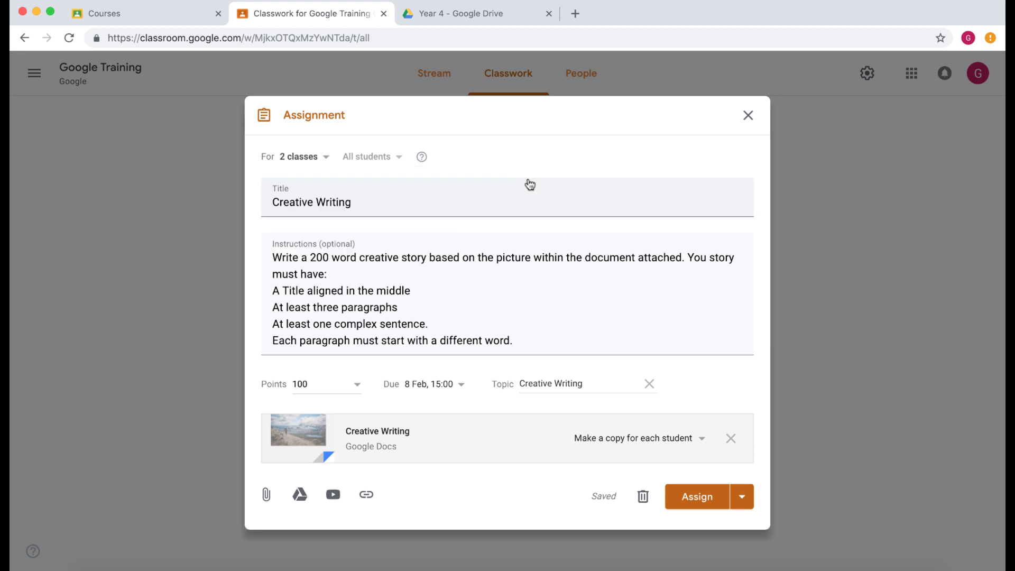
- Assign the Creative Writing assignment now, due 8 Feb at 15:00
left_click(740, 497)
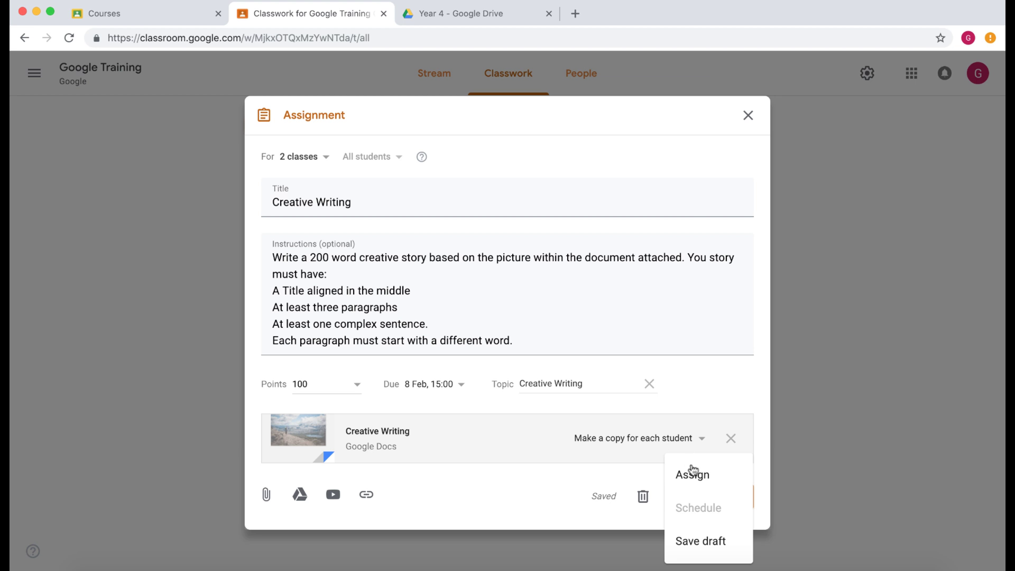
left_click(715, 476)
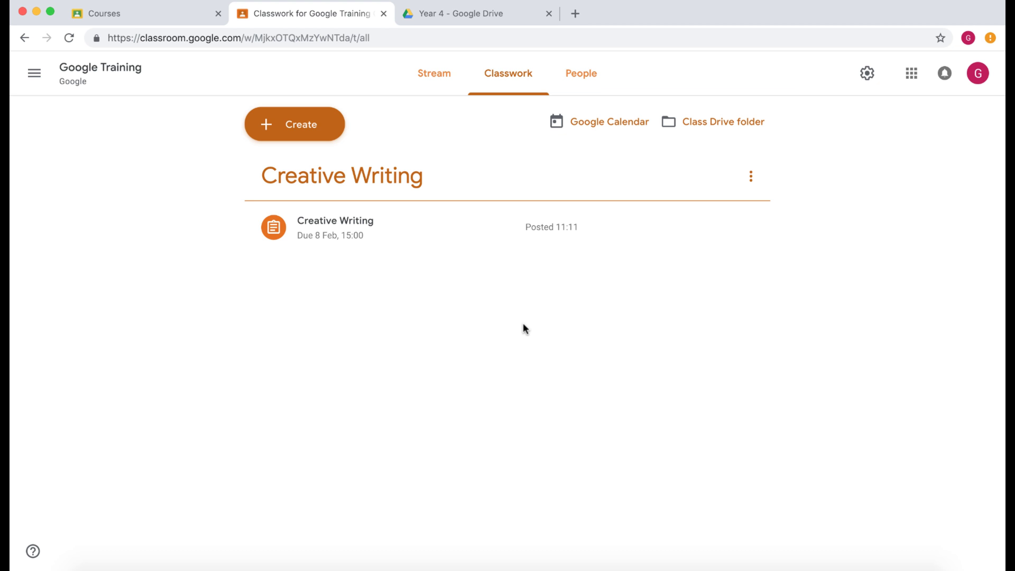
- View the class Stream showing the Creative Writing post, due Friday at 15:00
left_click(436, 78)
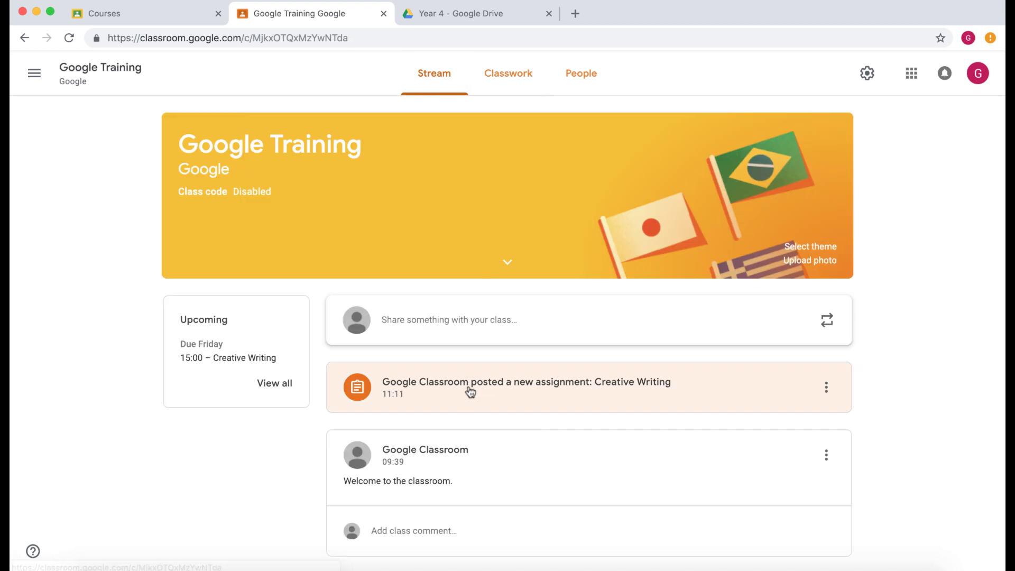